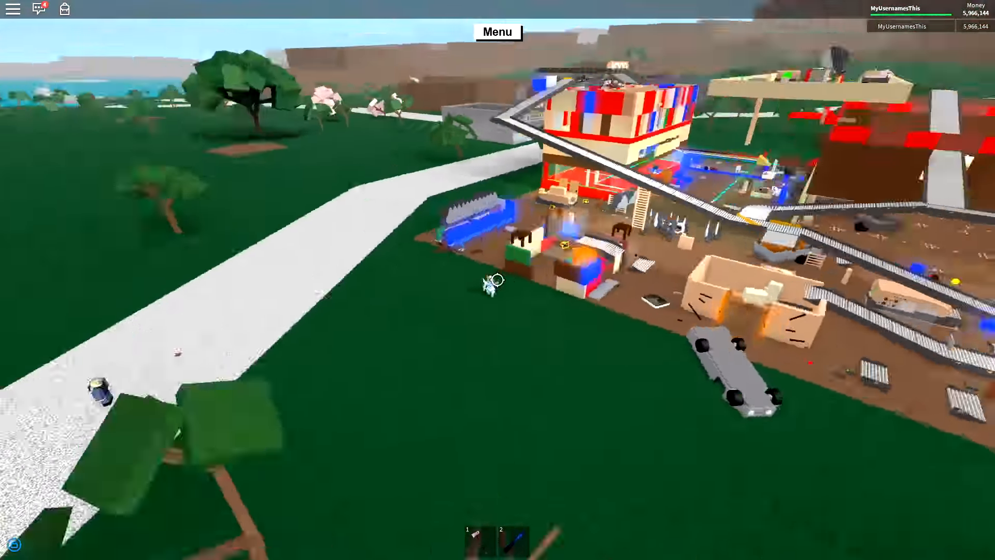
key(s)
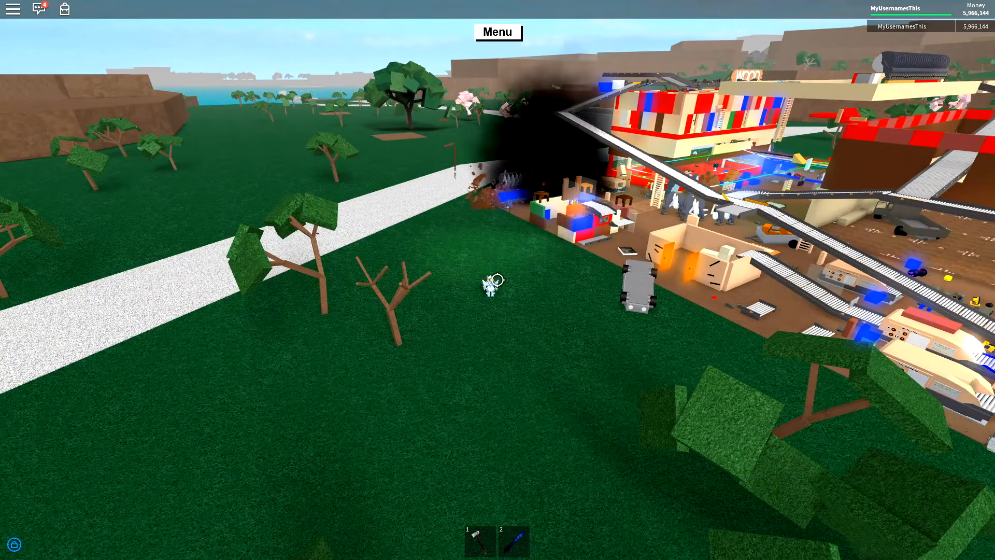
key(w)
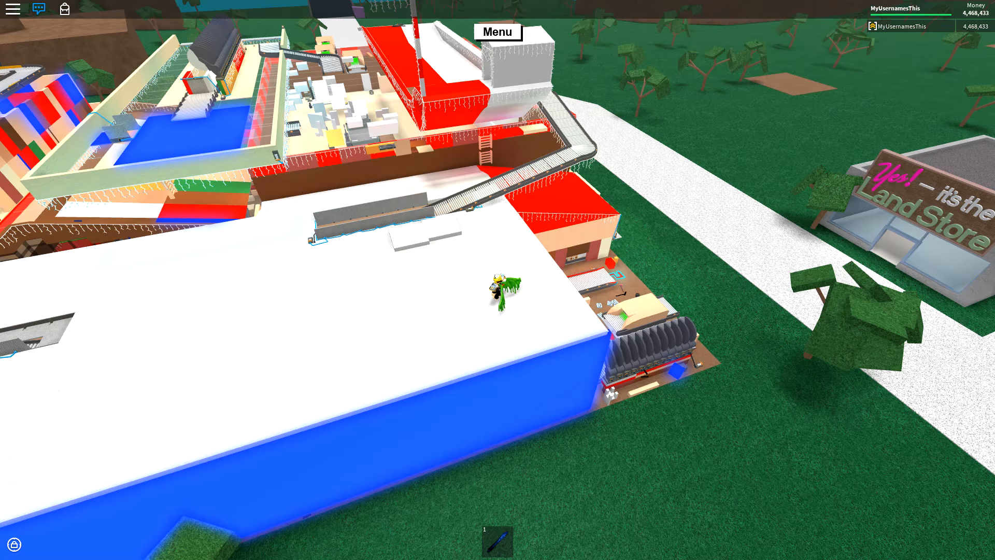
Bring the OBS window over the game and look through the sources of the Game scene and the audio mixer.
drag(994, 102, 442, 113)
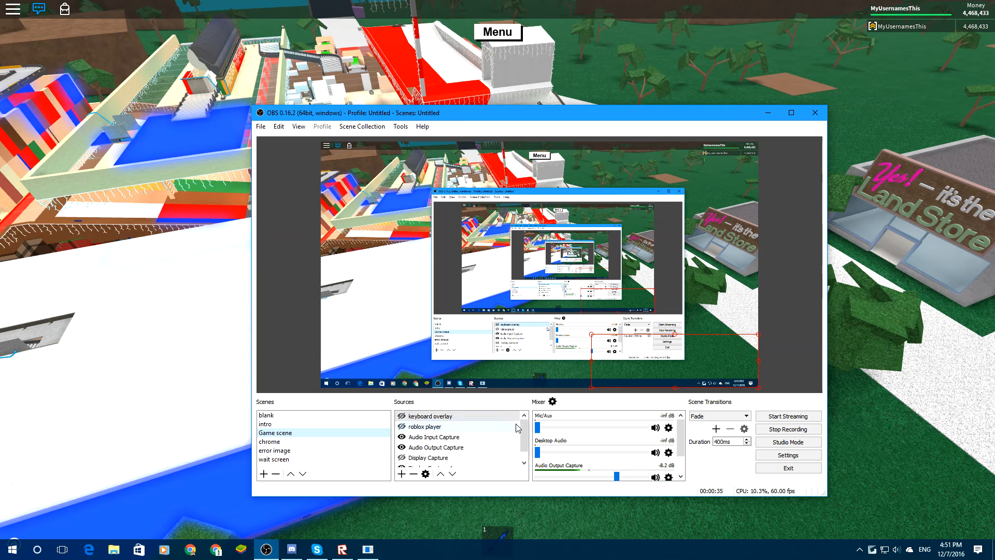
drag(524, 432, 524, 446)
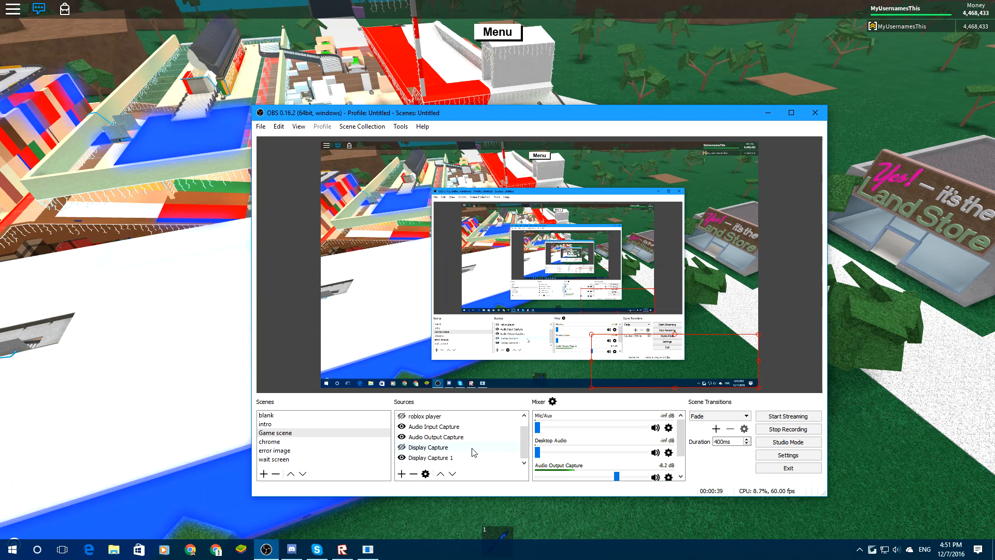
scroll(476, 448, up, 1)
scroll(683, 443, down, 1)
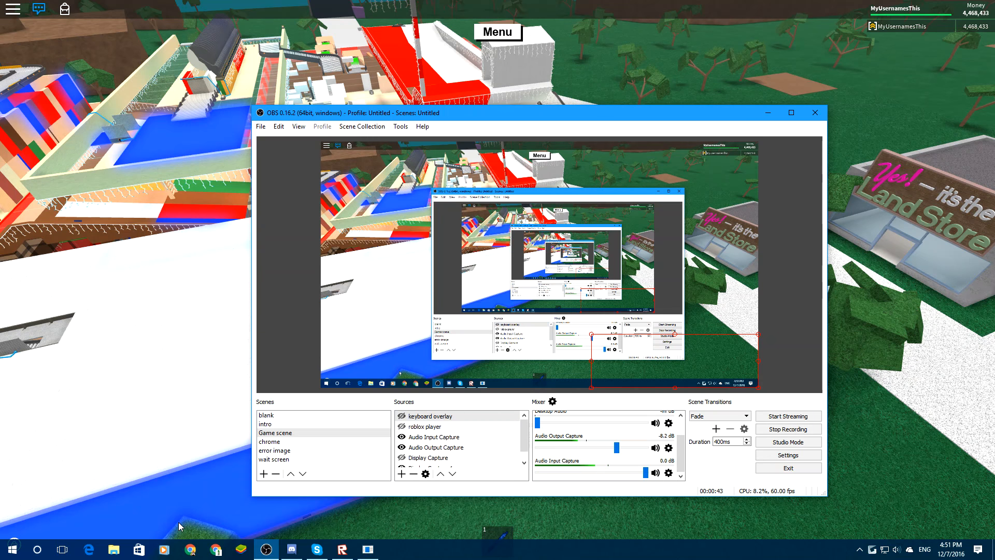
Open the OBS settings, show the Video settings, and move the dialog so that it fits fully on screen.
click(260, 127)
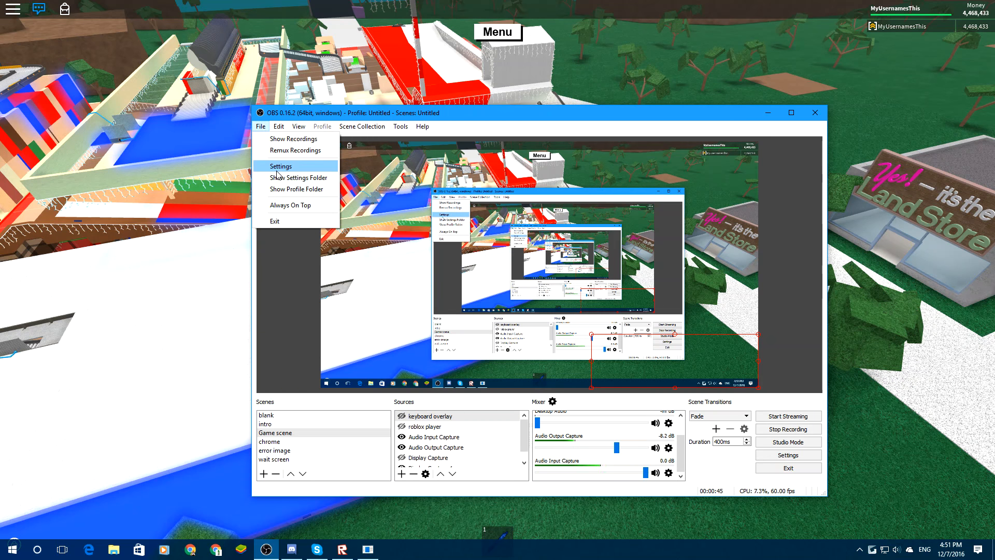
click(277, 162)
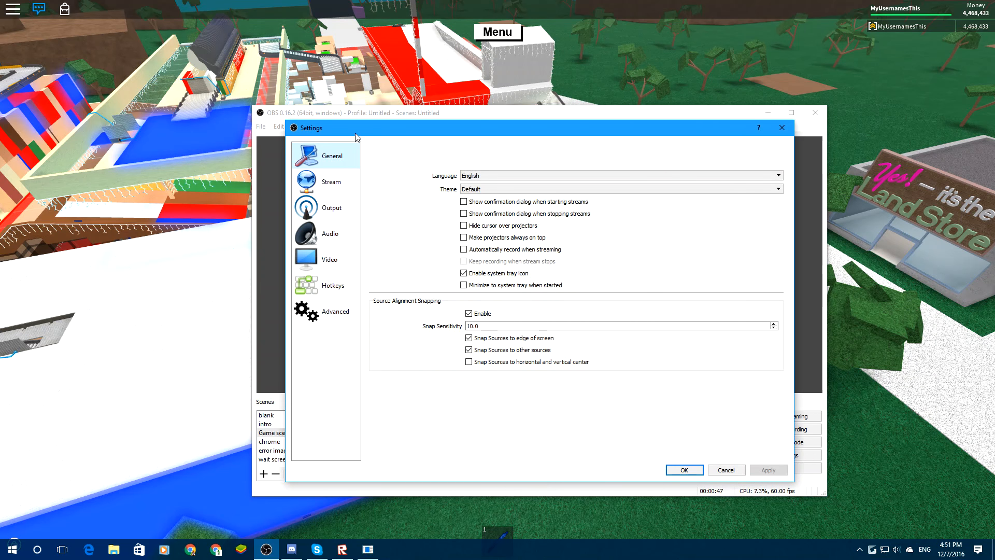
drag(398, 136, 501, 210)
click(438, 338)
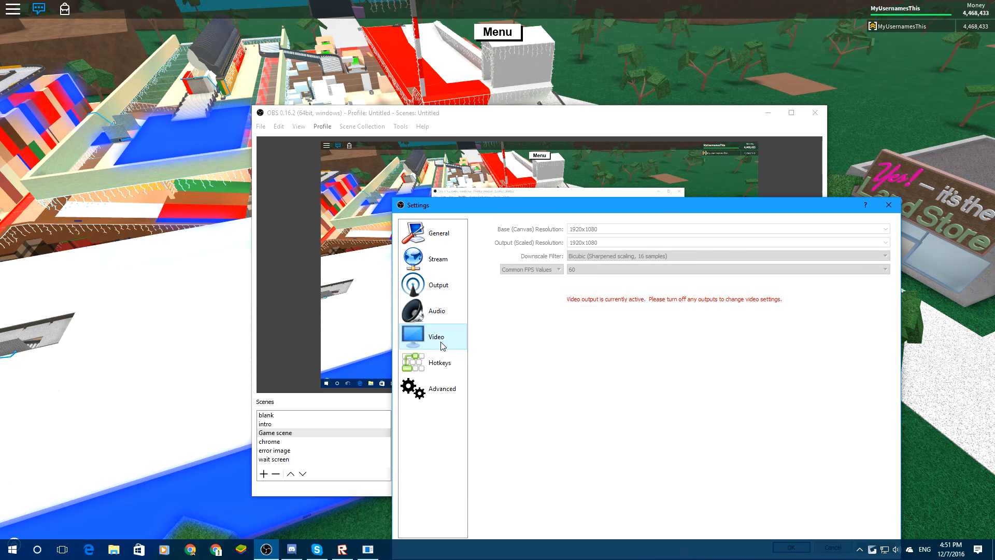
drag(616, 200, 562, 145)
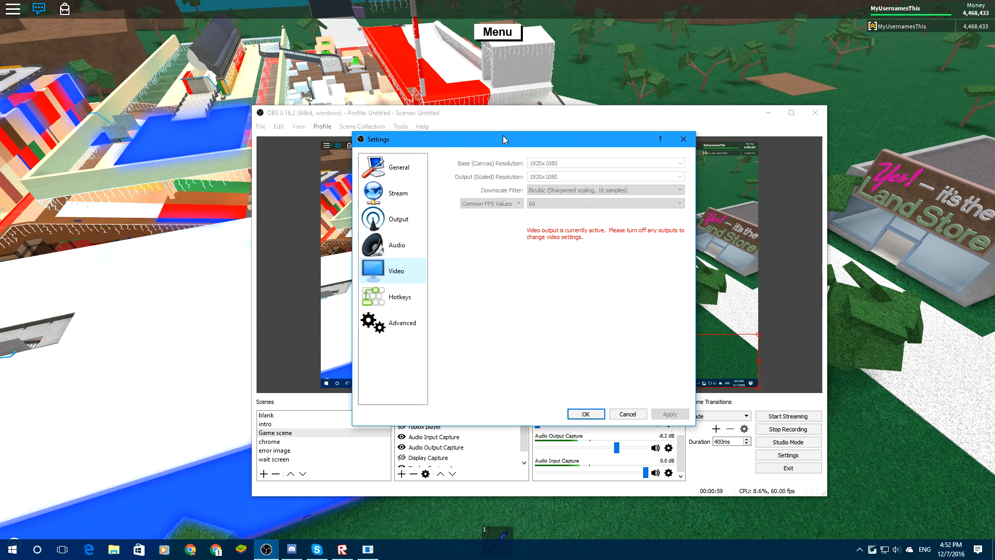
Show the Audio settings and enlarge the Settings dialog so more of the audio options fit.
drag(503, 135, 464, 129)
click(359, 243)
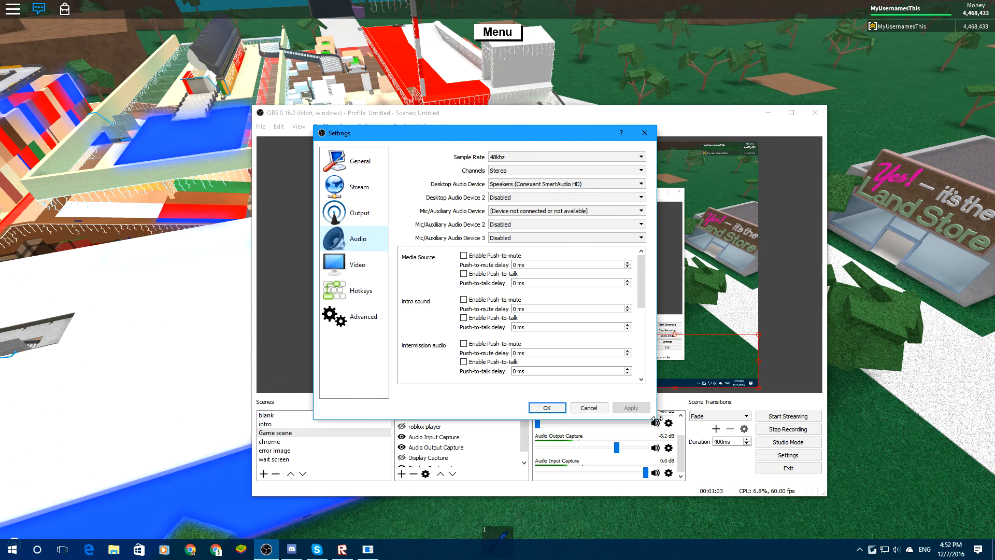
drag(654, 421, 895, 493)
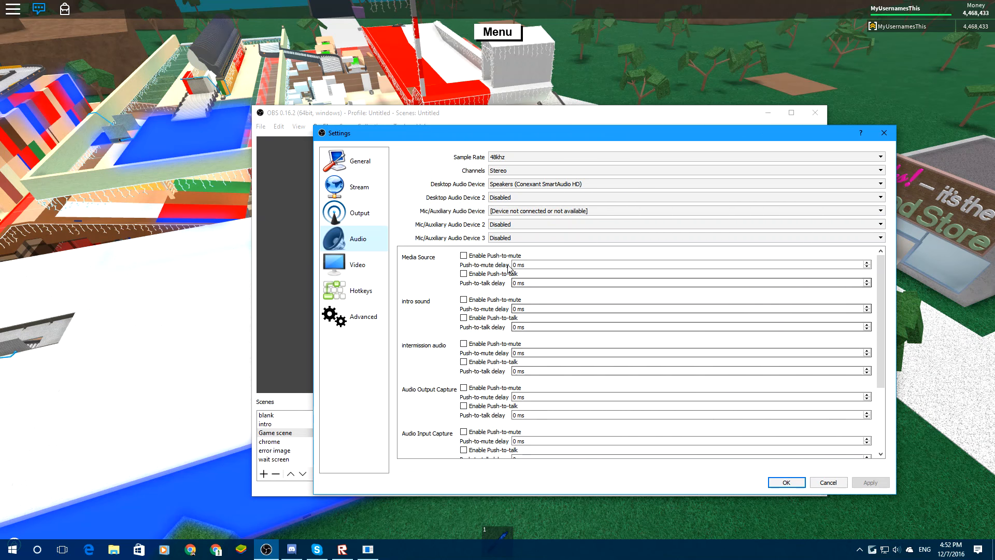
Review the Stream settings, followed by the Streaming and Recording output settings.
click(357, 191)
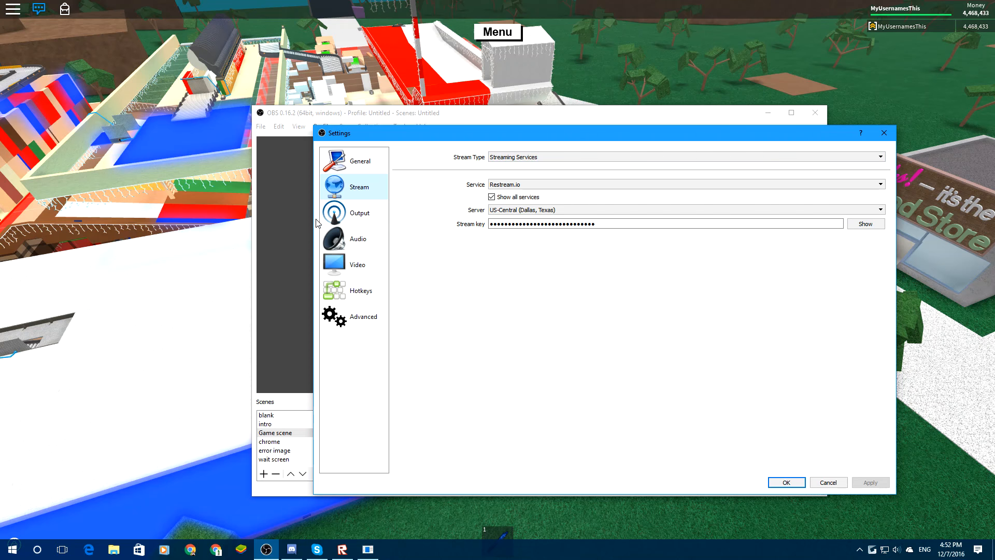
click(337, 212)
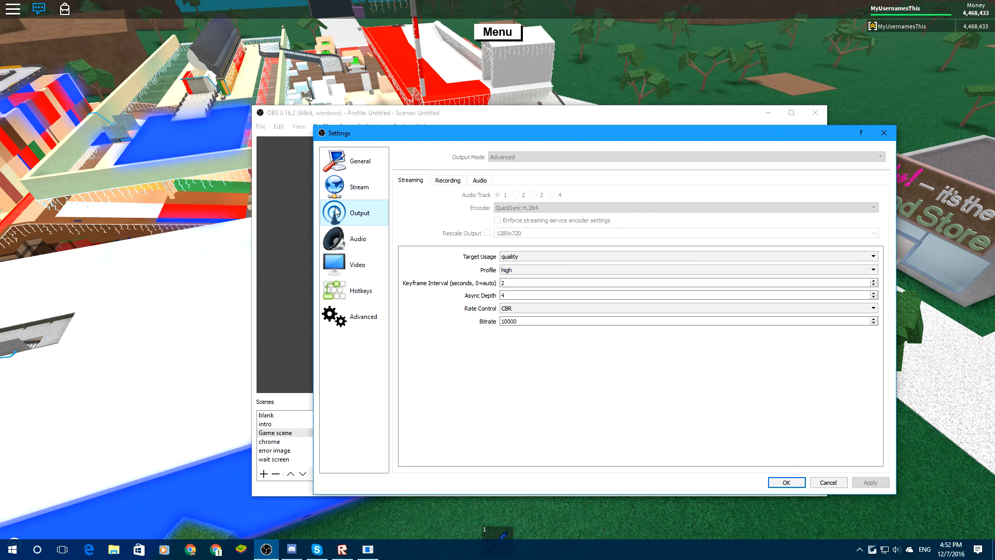
click(439, 180)
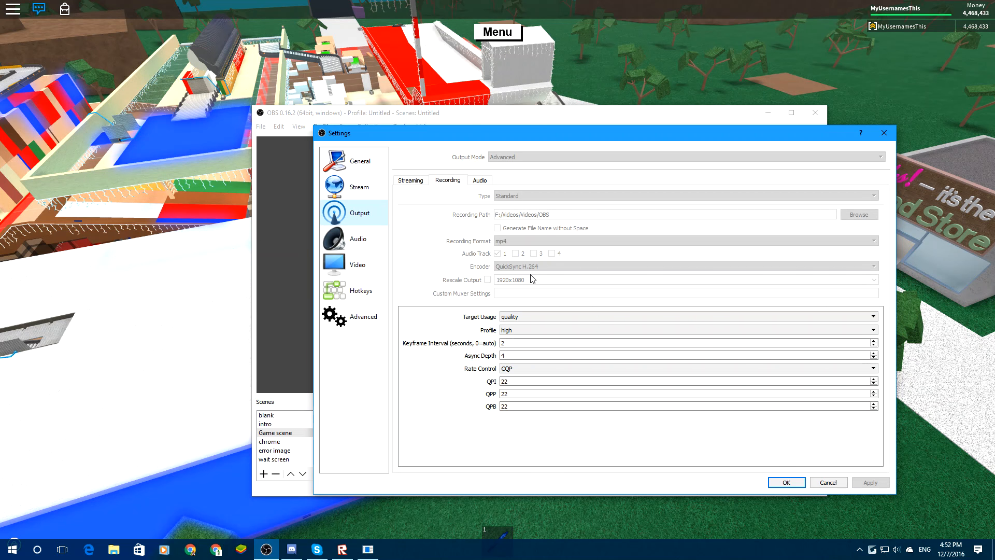
Search Windows for Device Manager, open it, and place its window in front of the OBS settings.
click(34, 553)
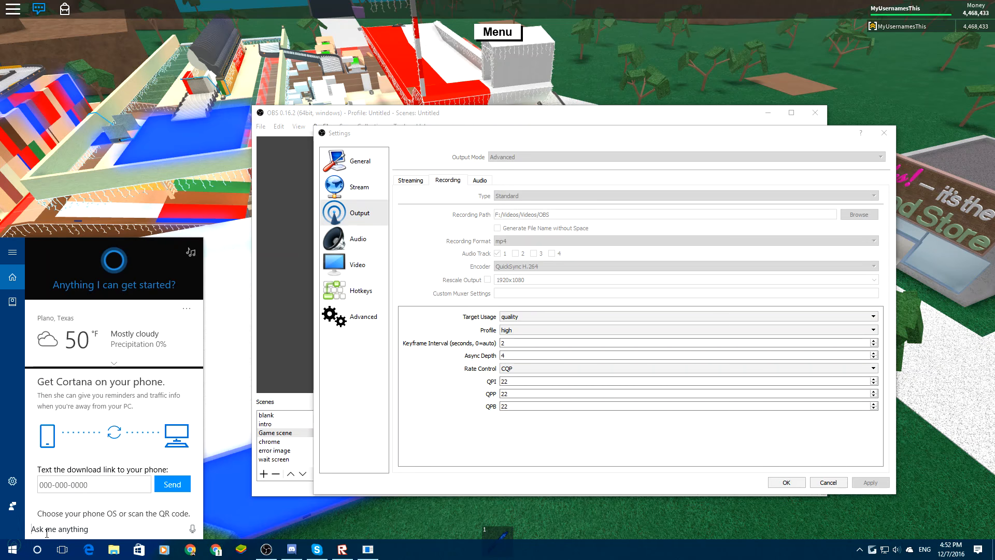
text(device mana)
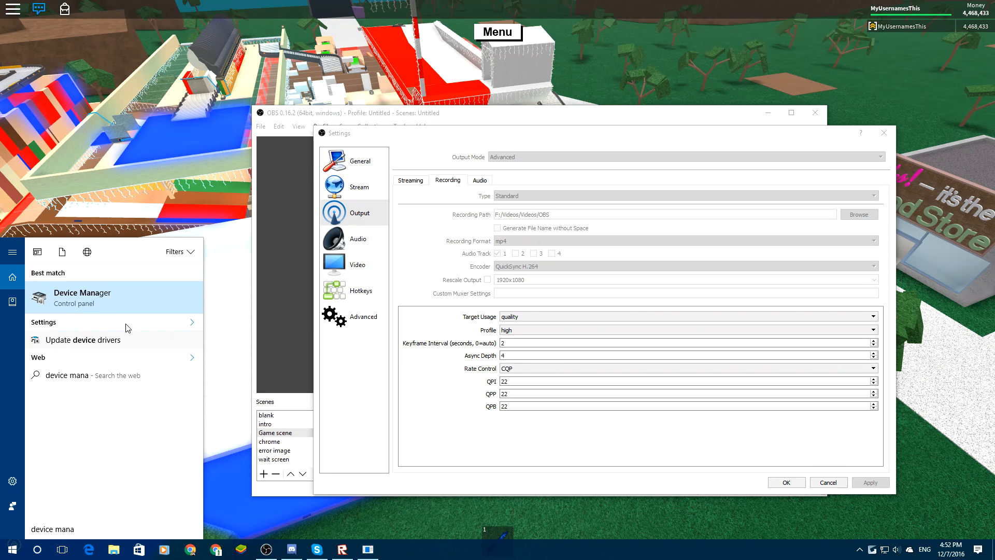
click(126, 292)
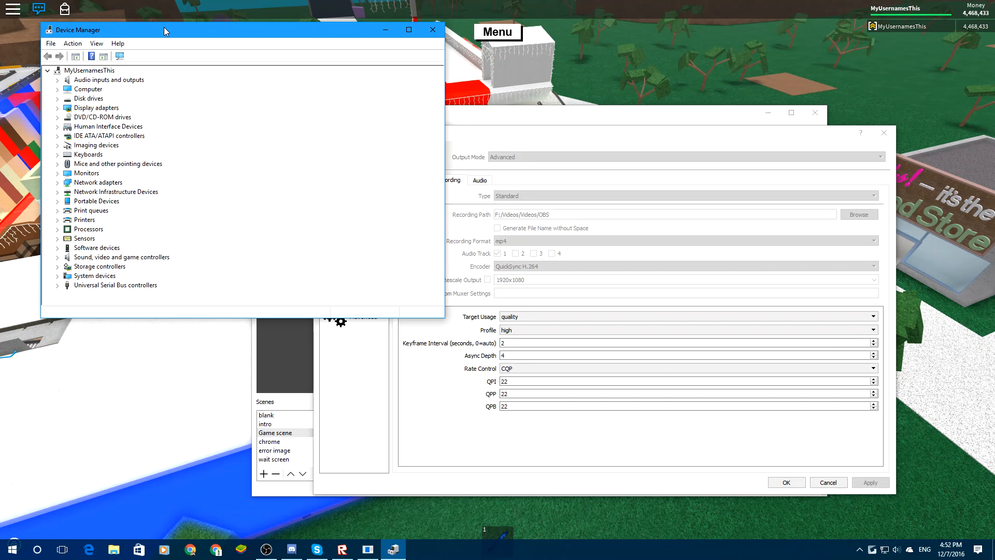
drag(164, 29, 473, 167)
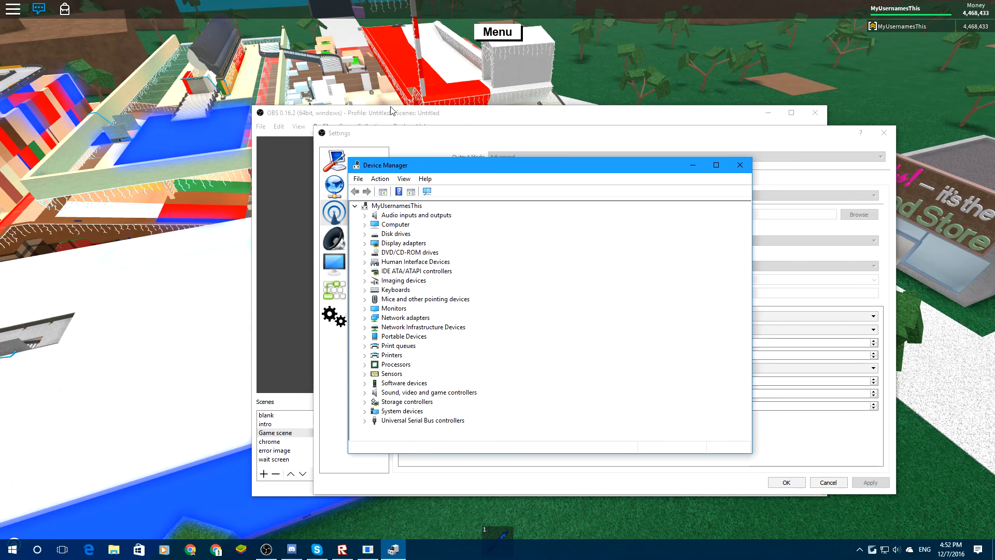
click(330, 475)
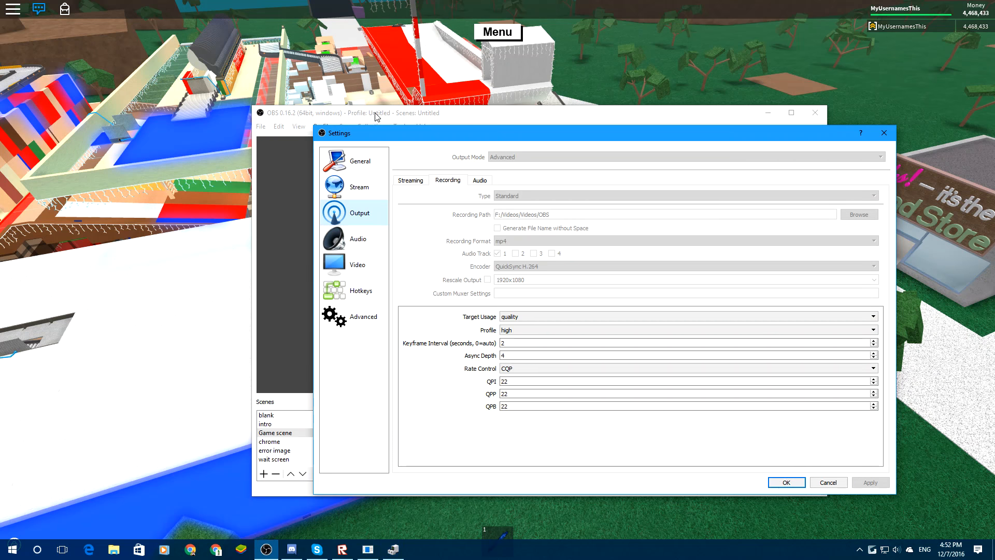
click(368, 548)
click(393, 549)
drag(450, 166, 321, 209)
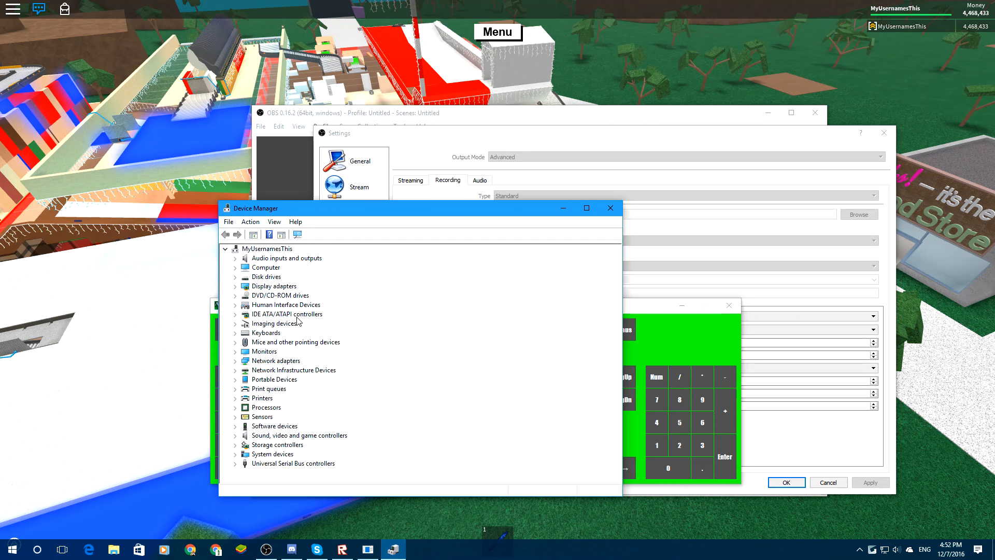
Expand the display adapters in Device Manager and examine the Intel and NVIDIA graphics entries.
click(236, 286)
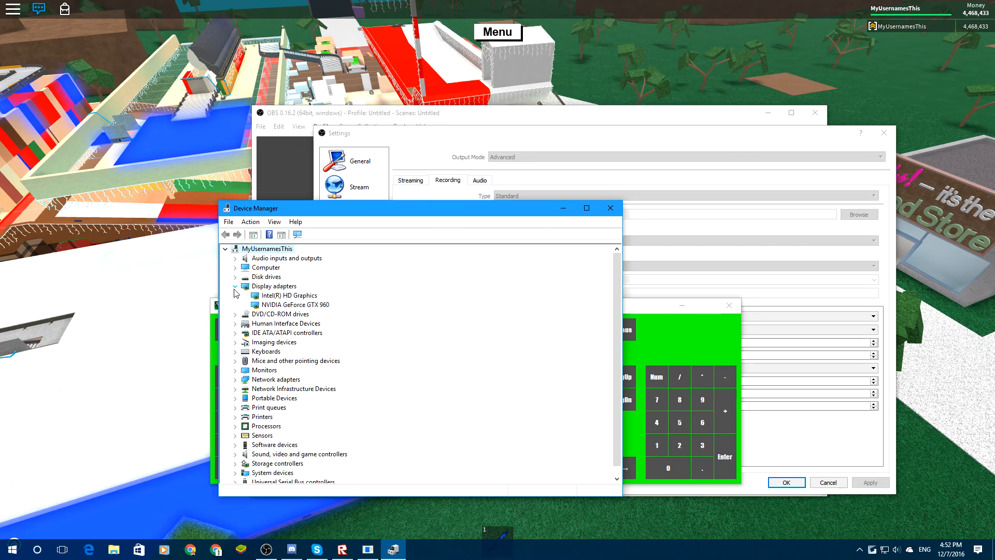
click(293, 296)
click(290, 305)
click(290, 296)
click(290, 305)
click(291, 297)
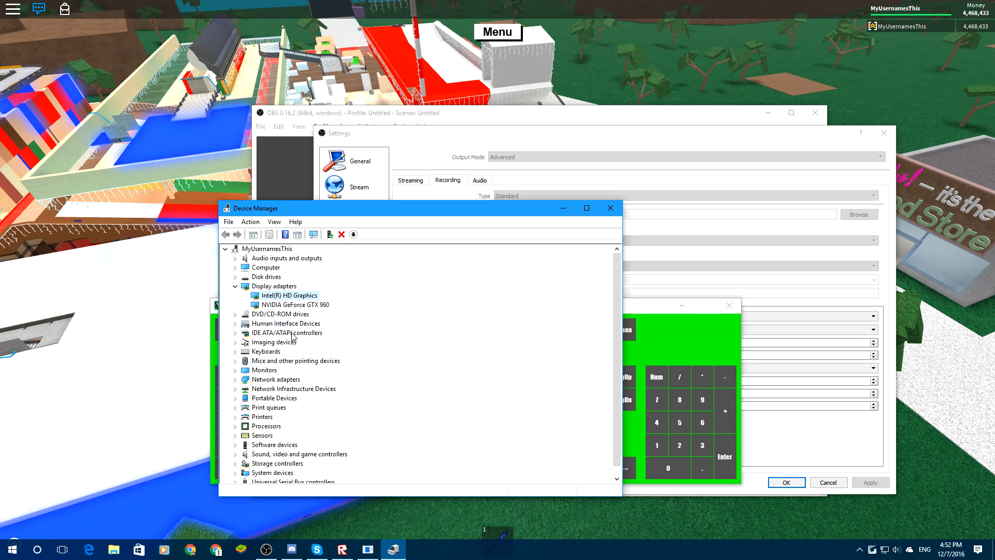
Expand the processors in Device Manager and examine the CPU model.
click(235, 426)
click(276, 428)
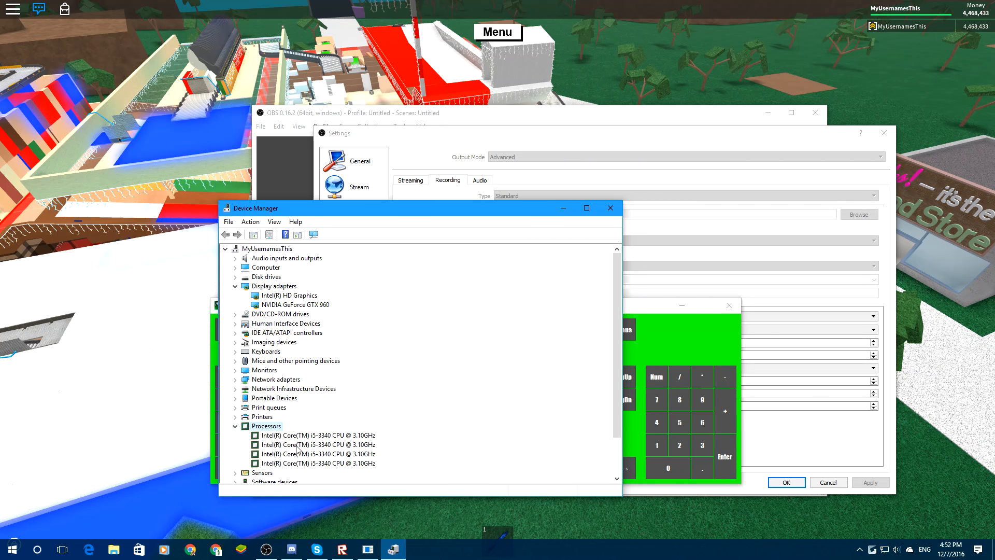
click(285, 436)
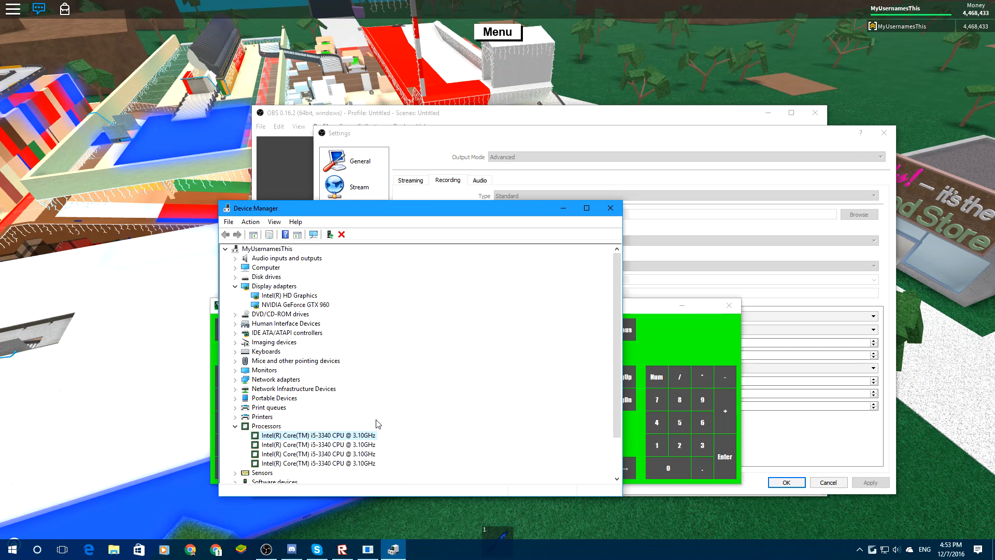
Compare the recording encoder in the OBS output settings with the graphics hardware listed in Device Manager.
click(429, 143)
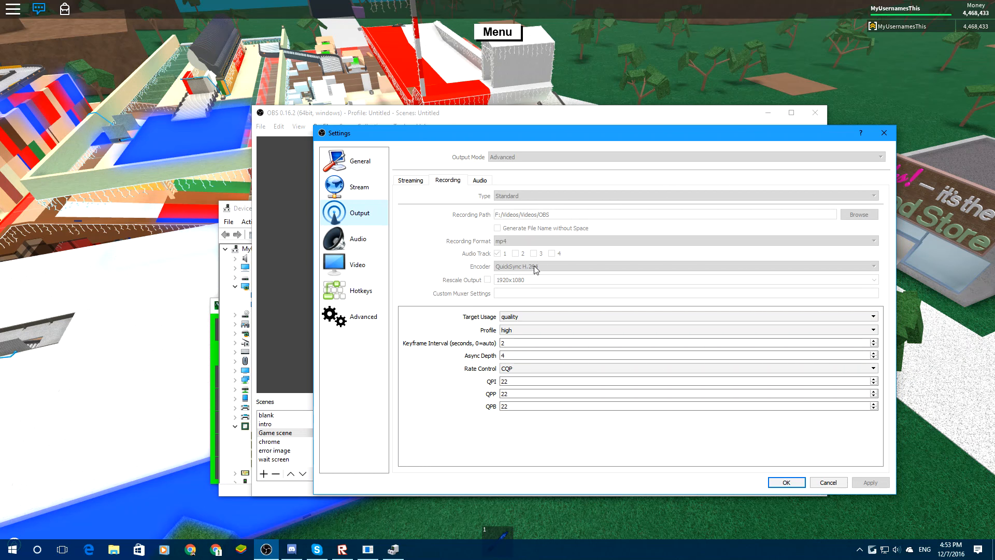
click(236, 209)
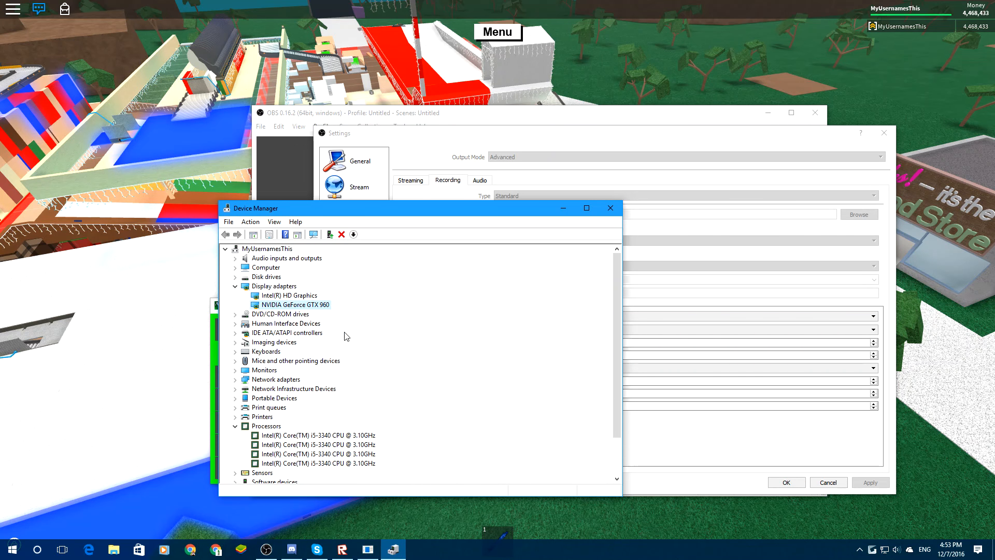
click(476, 134)
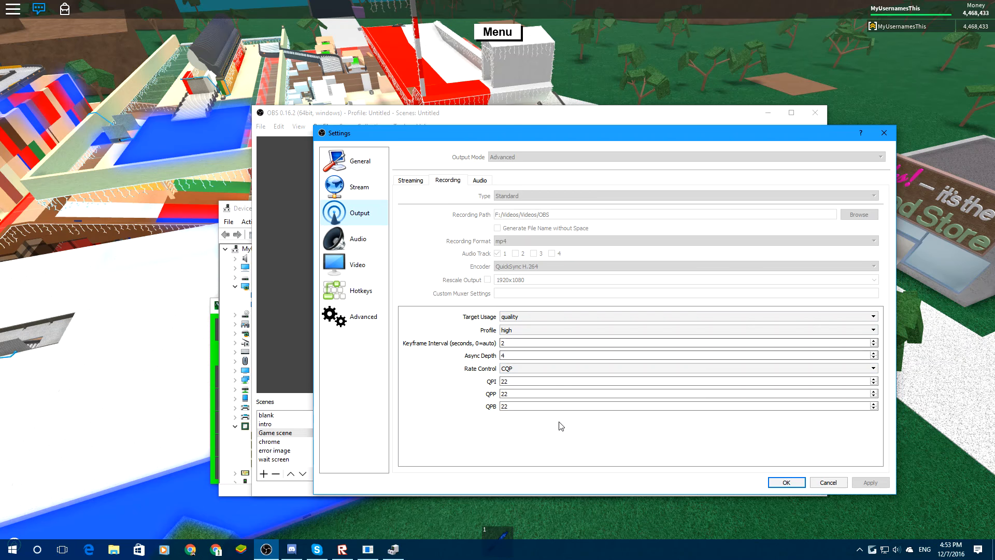
Inspect the Rate Control and Target Usage choices for recording without changing them.
click(505, 368)
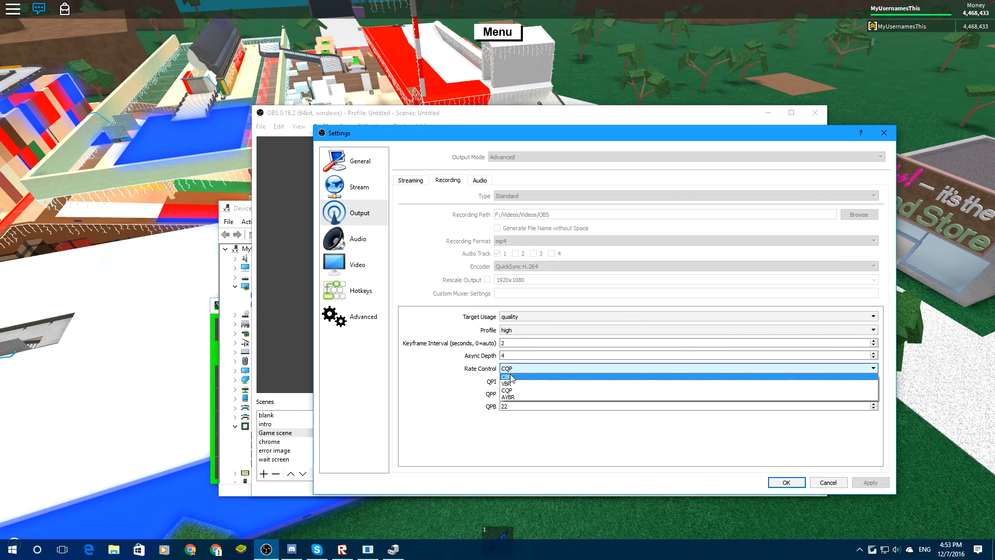
click(453, 376)
click(516, 378)
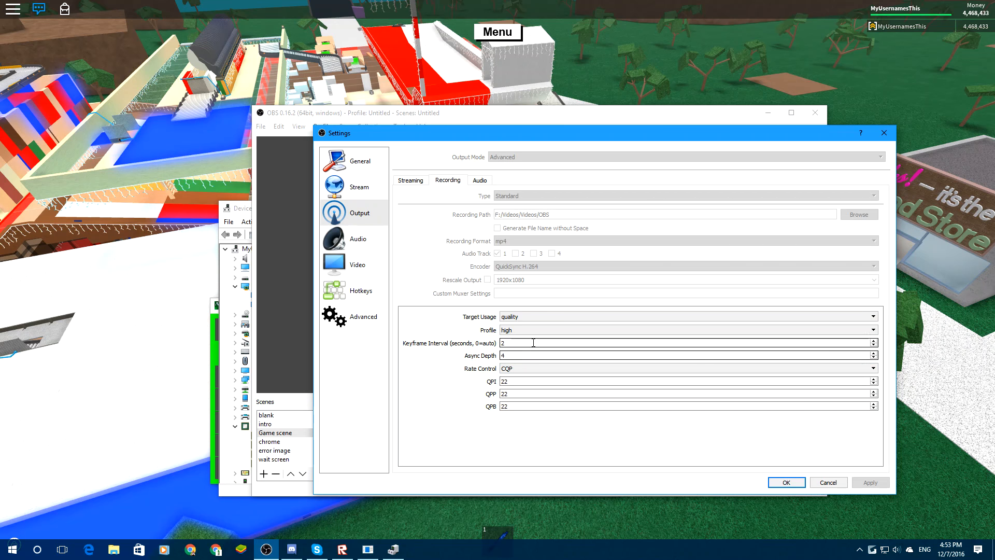
click(527, 318)
click(460, 315)
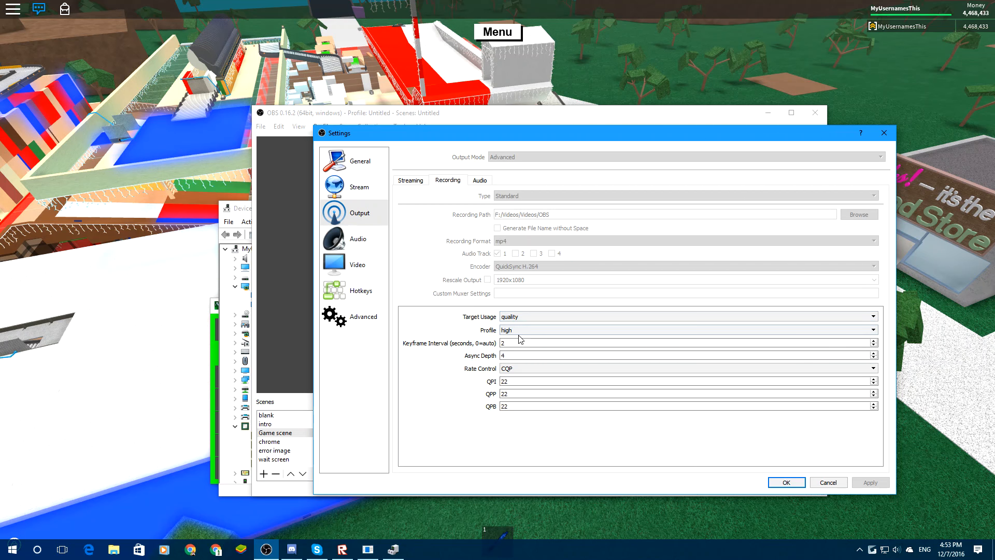
Review the output audio tracks and streaming encoder settings, and check the general Audio and Video settings.
click(480, 181)
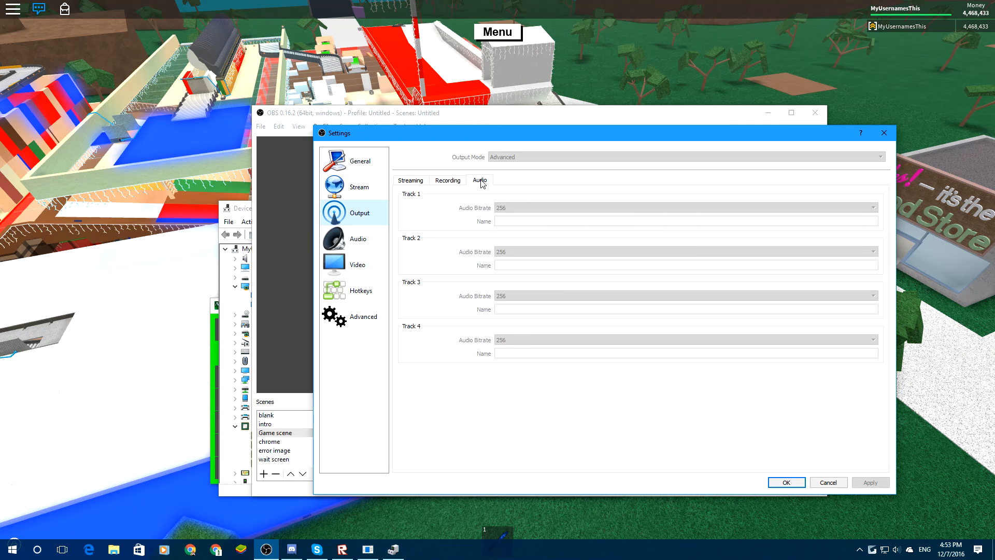
click(419, 180)
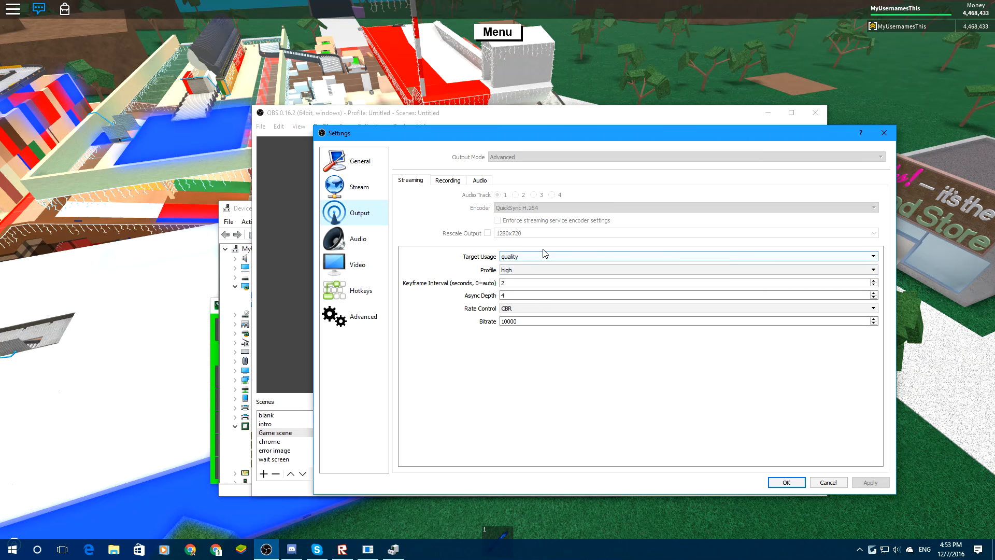
click(362, 239)
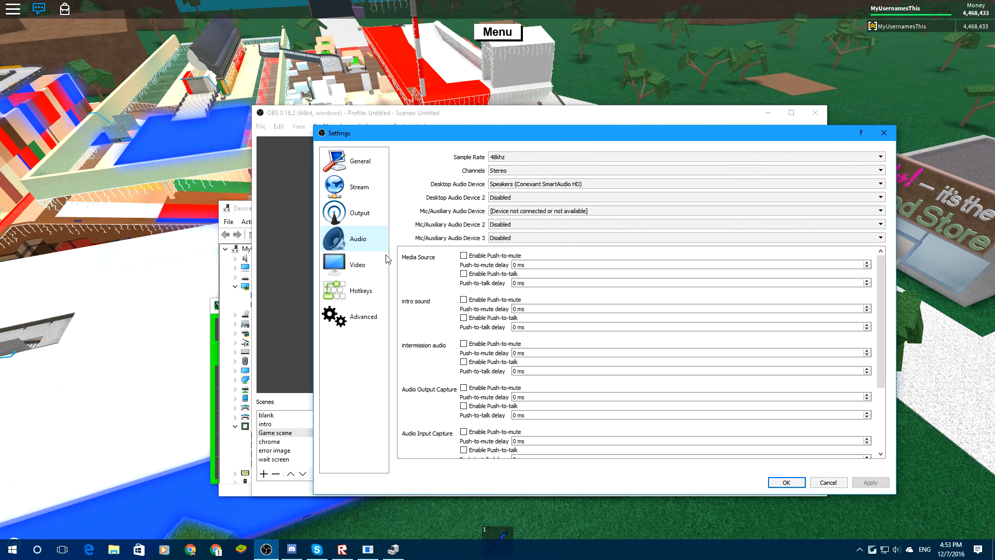
click(358, 264)
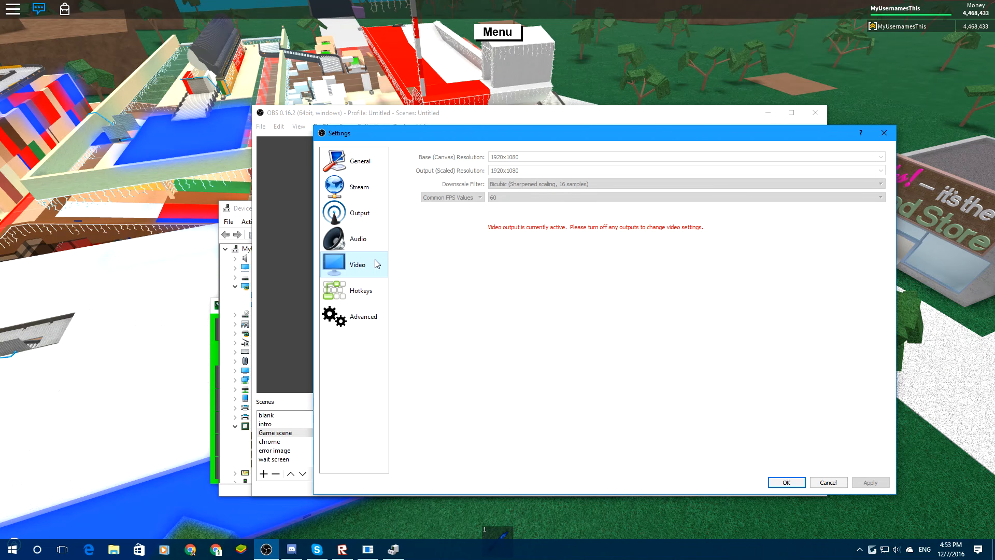
click(366, 230)
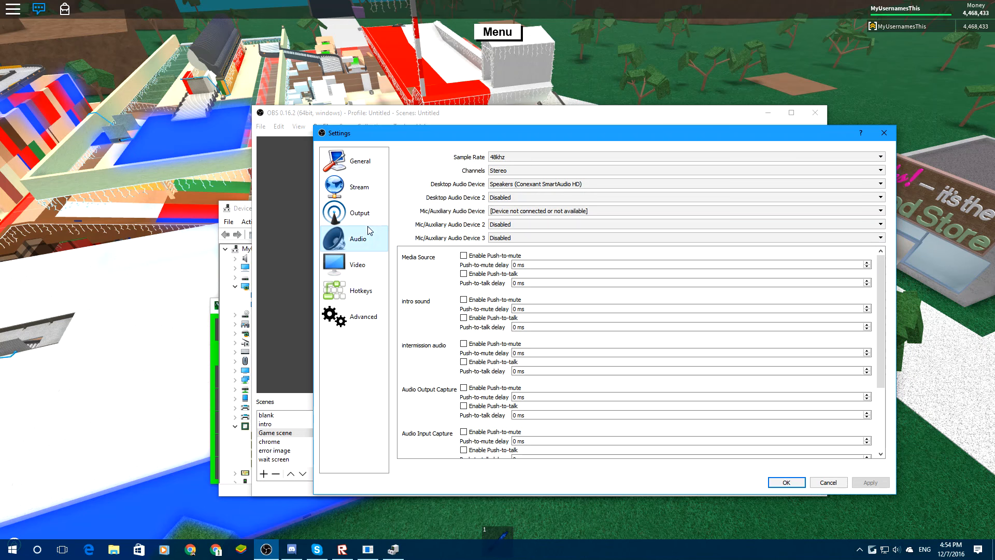
Review the resolution, downscale filter and FPS in the Video settings, shrink the settings window, and close it.
click(367, 267)
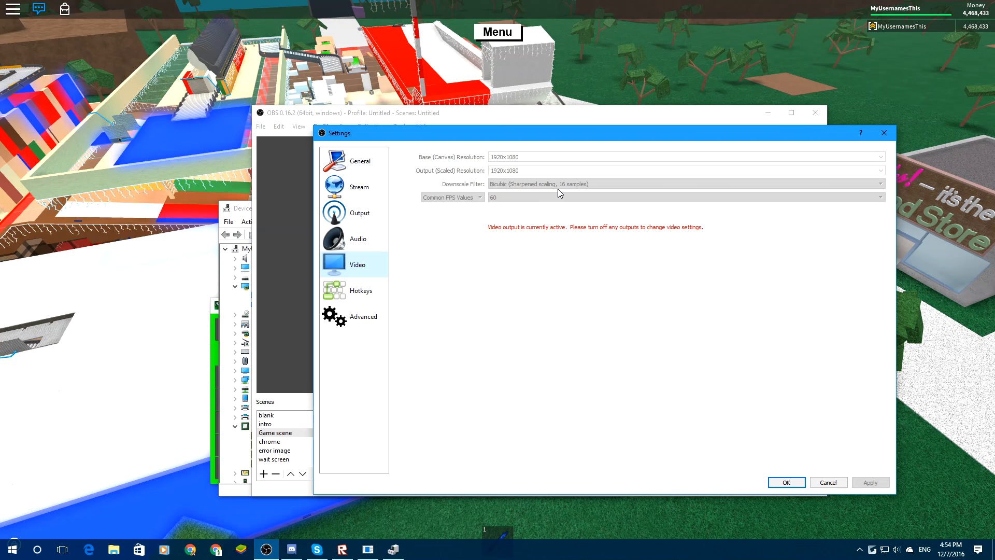
drag(535, 141, 555, 122)
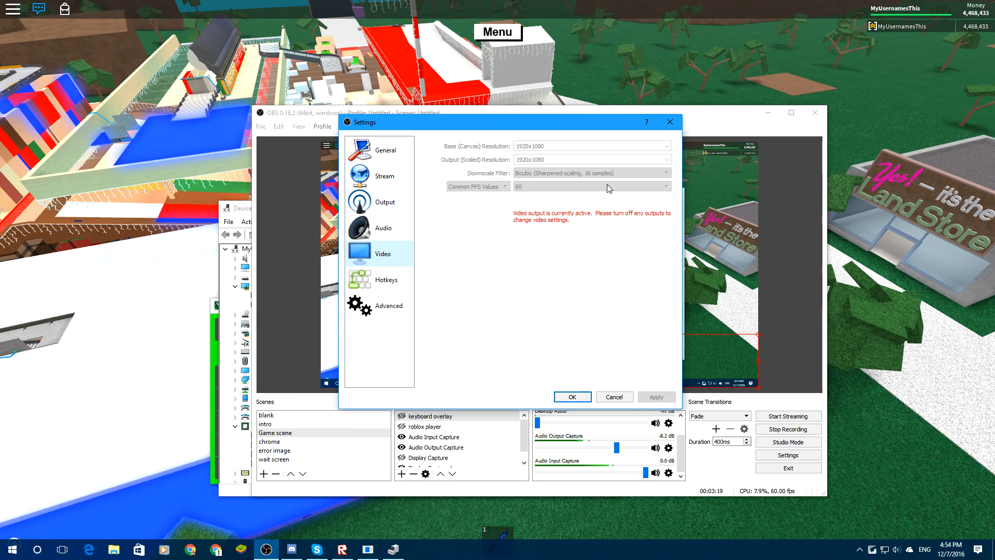
click(572, 397)
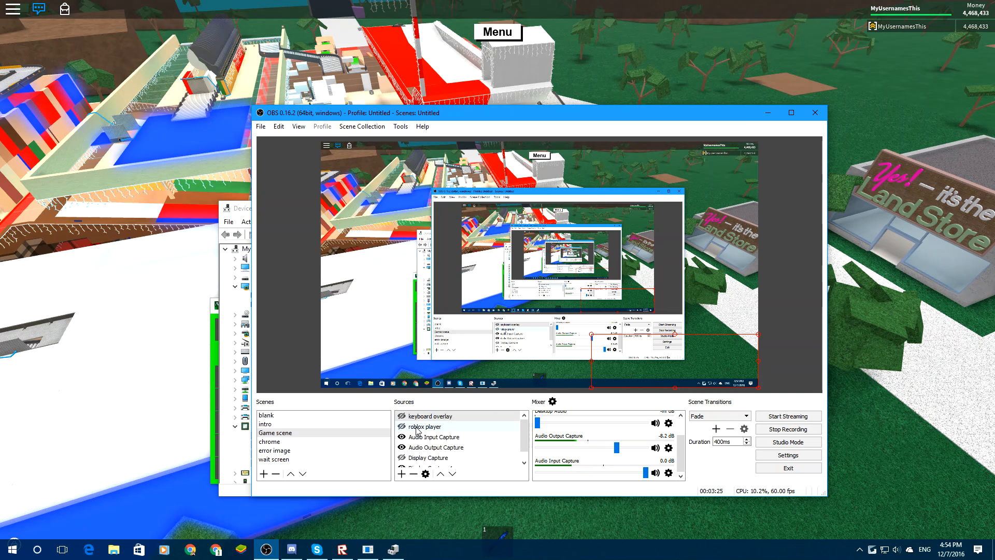
Add a new Game Capture source named "Game test" to the Game scene.
click(402, 474)
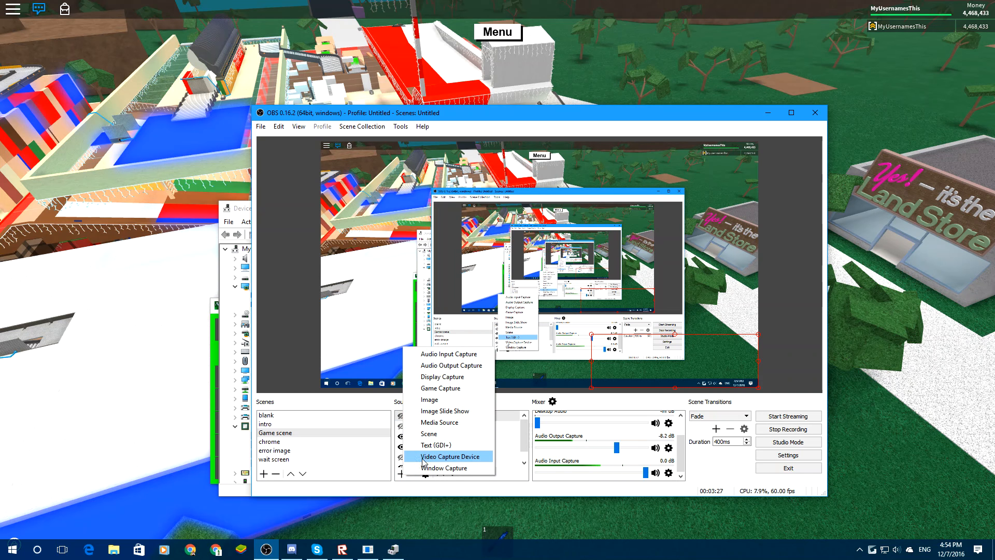
click(446, 393)
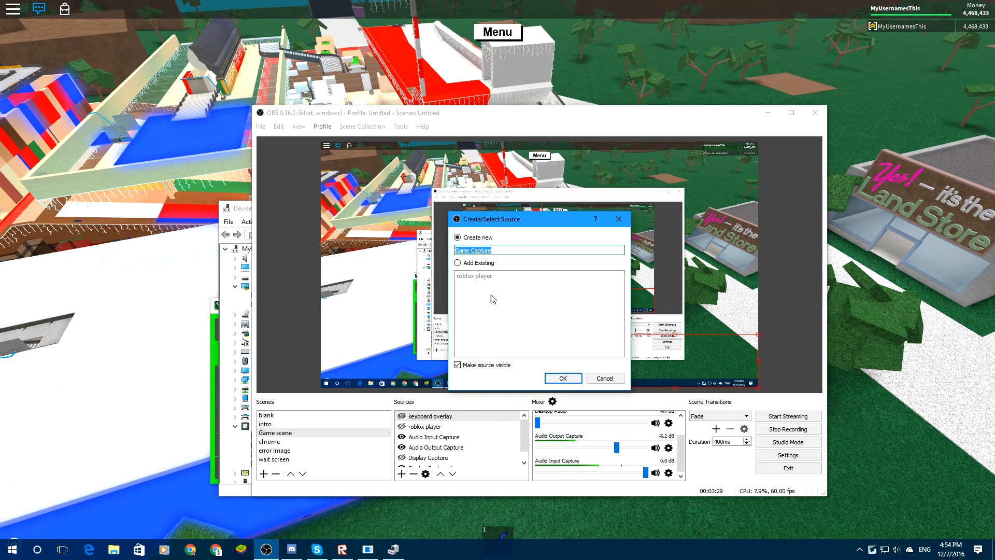
click(501, 249)
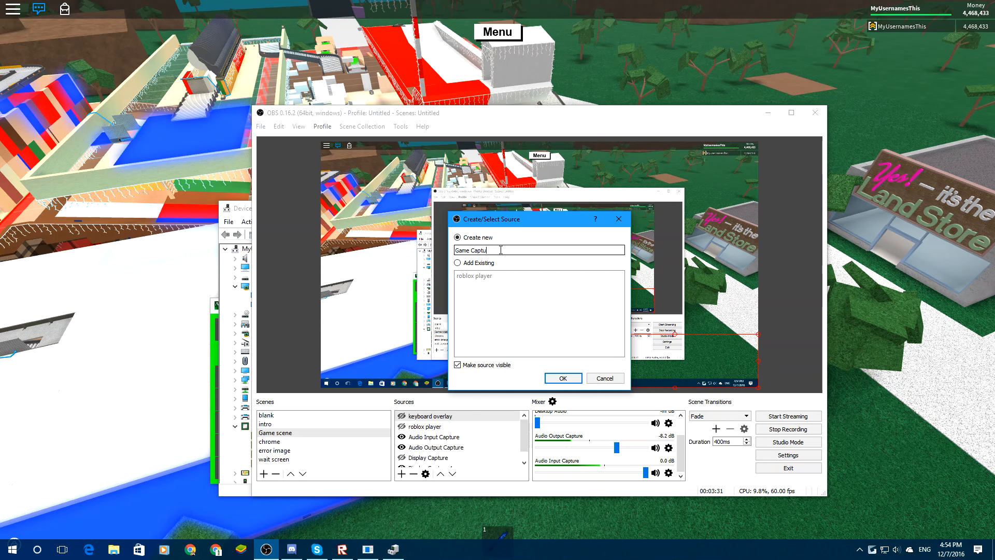
key(BackSpace)
key(BackSpace)
key(BackSpace)
key(BackSpace)
key(BackSpace)
key(BackSpace)
key(BackSpace)
key(BackSpace)
text(test)
click(558, 378)
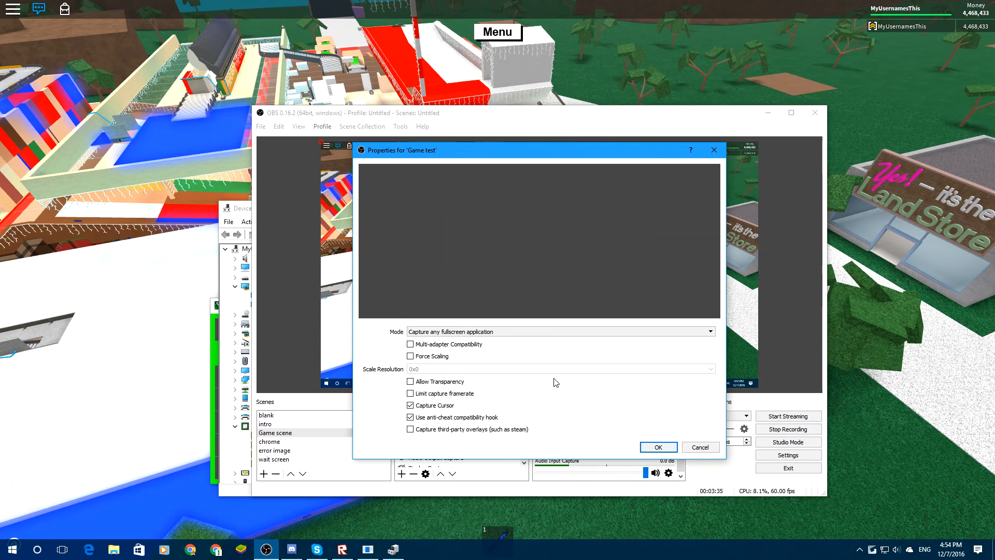
Set Game test to capture the specific window [RobloxPlayerBeta.exe]: ROBLOX, and hide the source again.
click(487, 332)
click(452, 351)
click(449, 332)
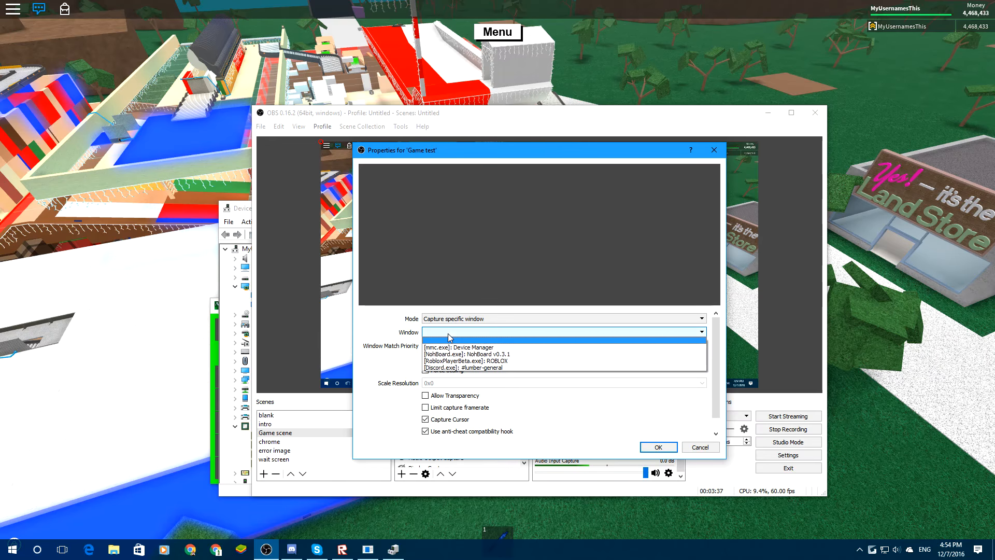
click(479, 360)
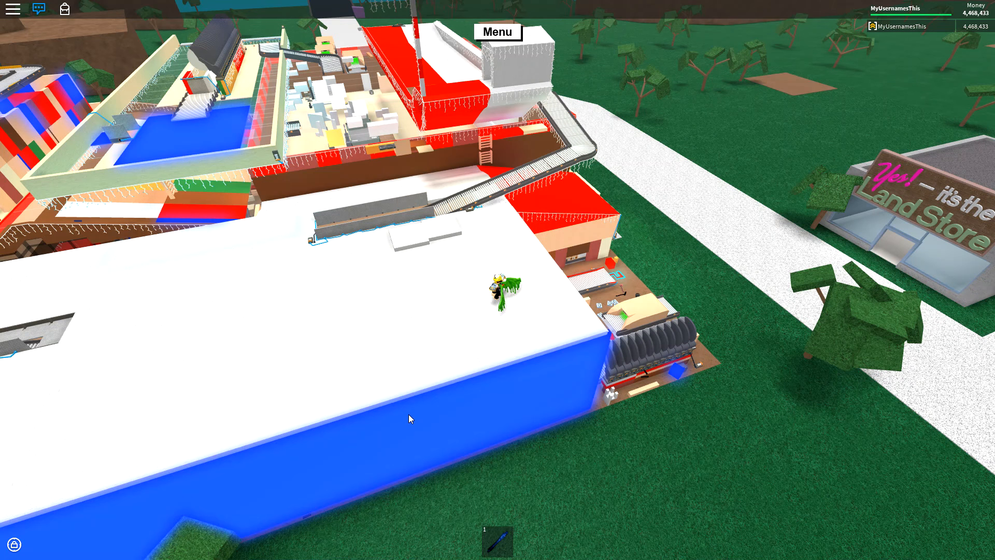
key(alt+Tab)
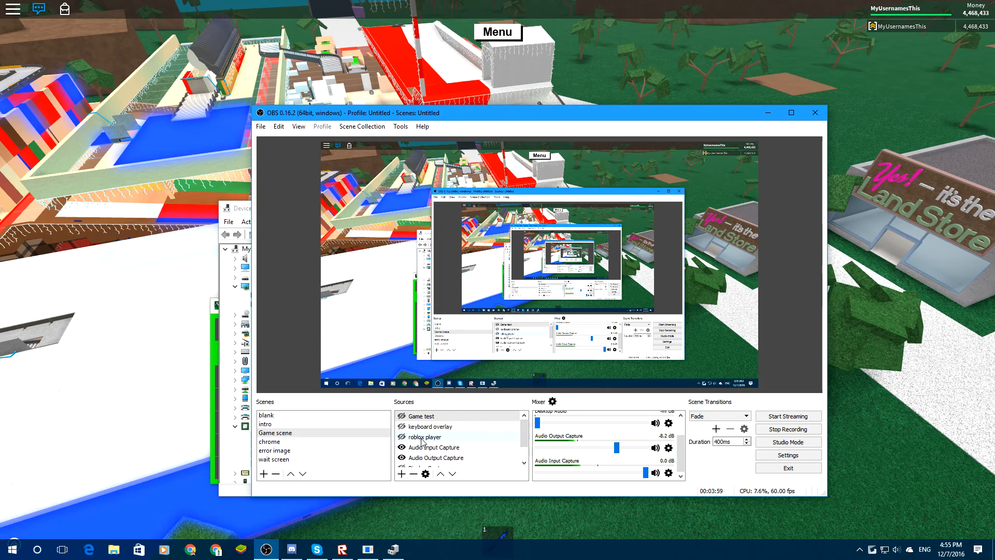
Add a Color Correction filter with brightness 0.26 and gamma 1.00 to Game test, and briefly show the source to preview it.
right_click(435, 417)
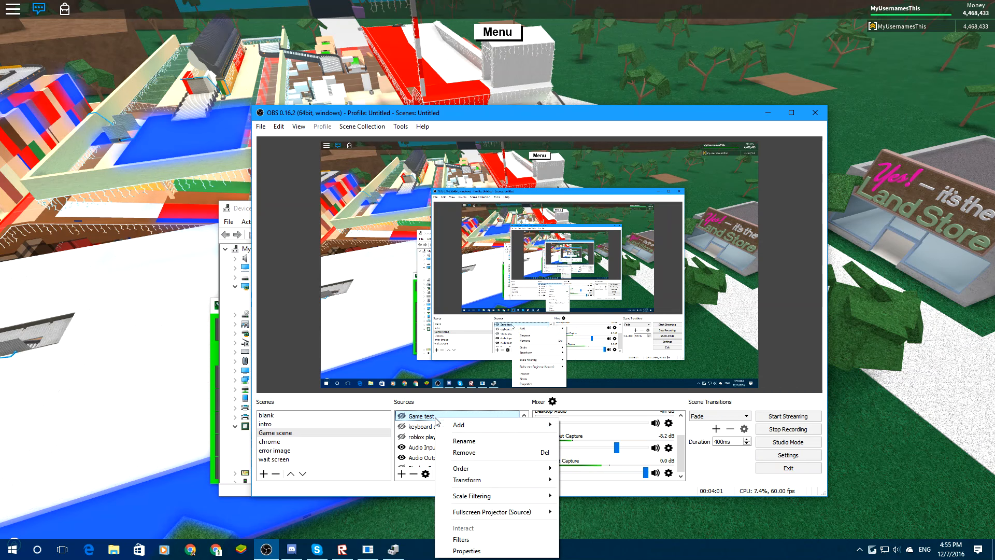
click(482, 539)
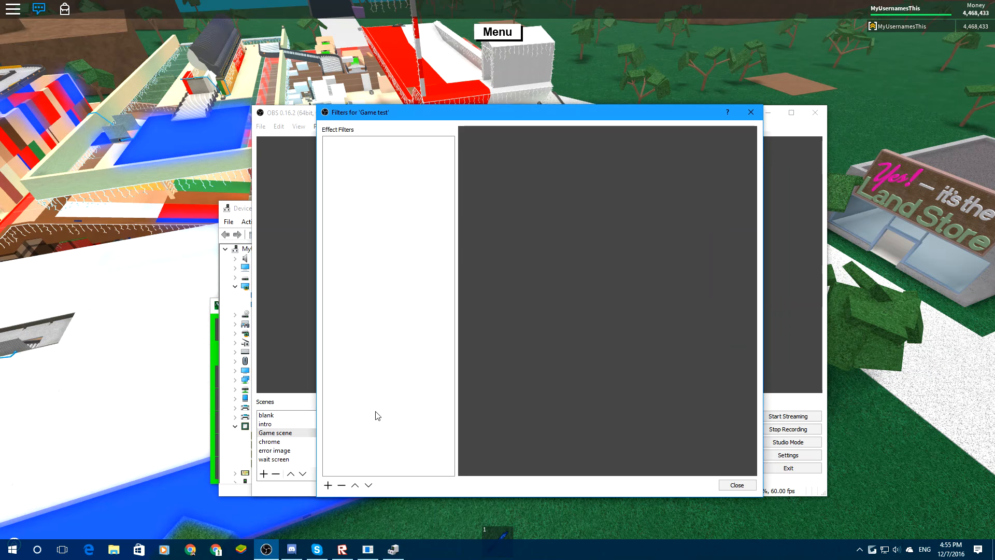
click(327, 485)
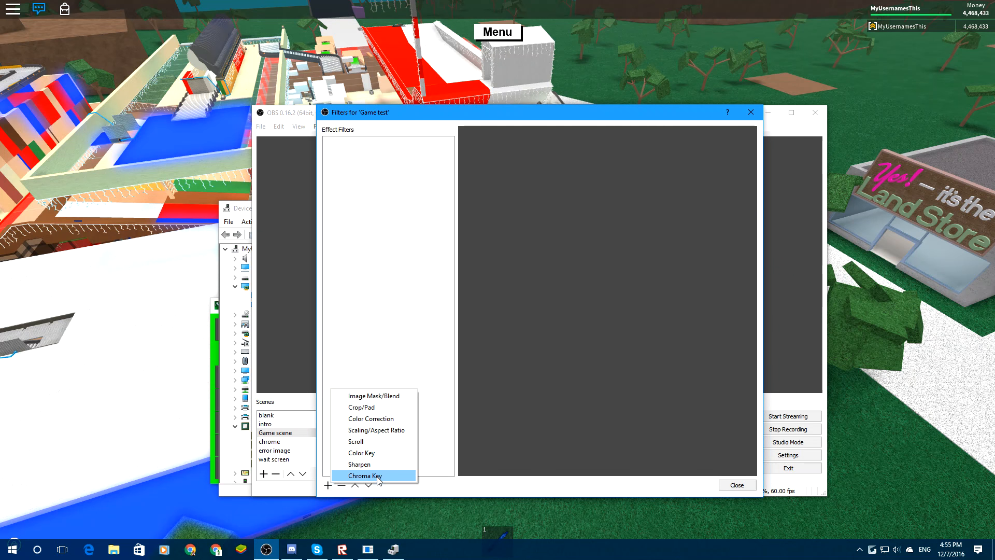
click(386, 419)
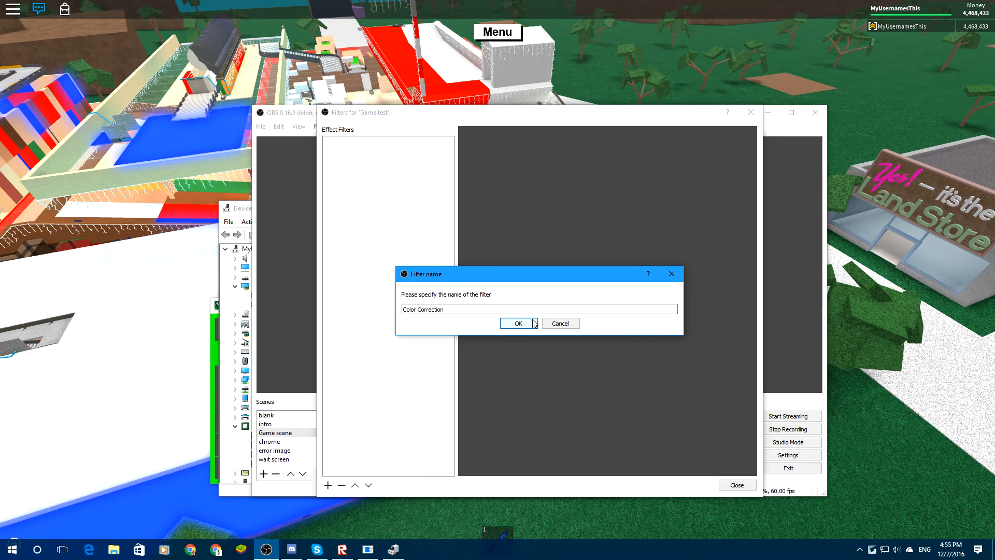
click(515, 323)
drag(608, 413, 721, 413)
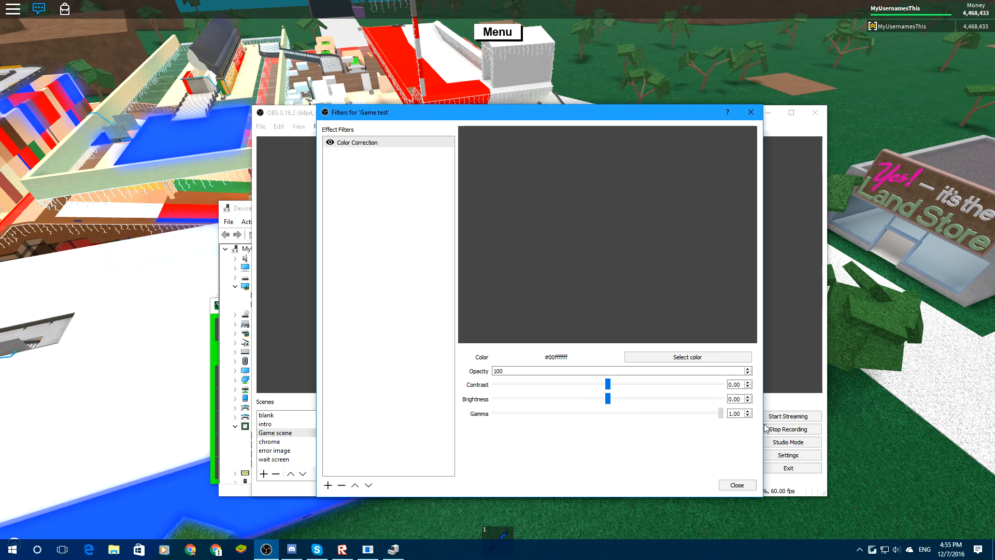
click(736, 486)
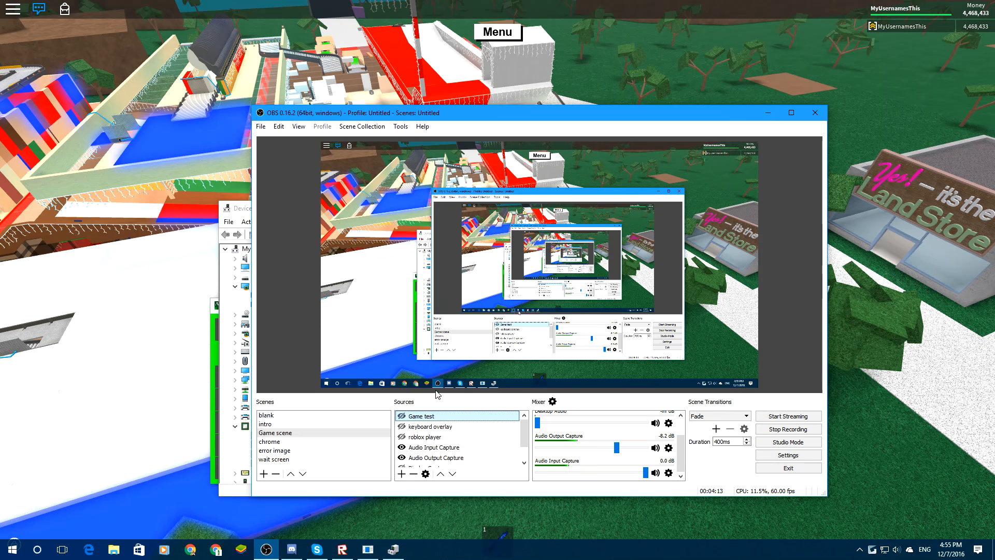
click(402, 416)
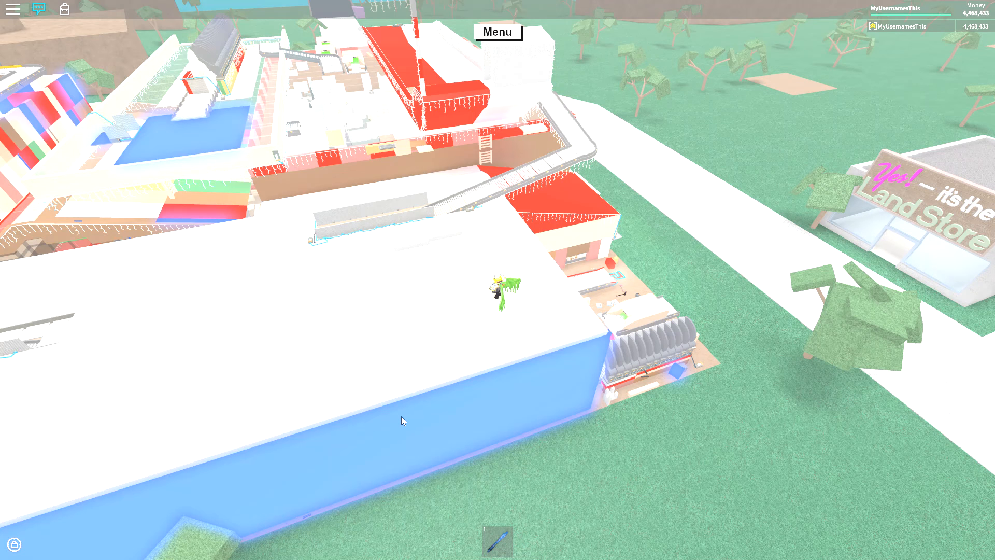
click(401, 416)
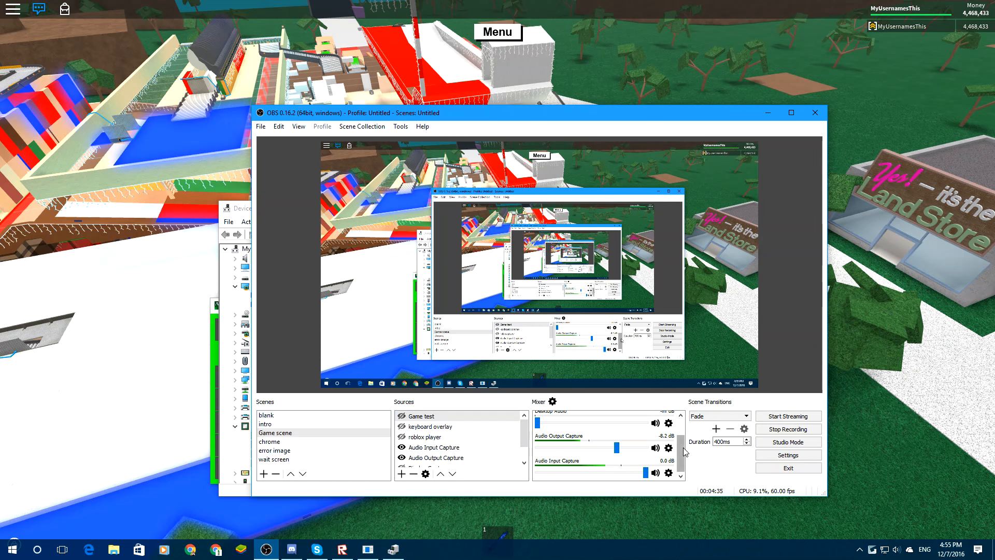
Review the audio channels in the mixer and the audio capture choices among the source types without adding one.
drag(680, 440, 684, 424)
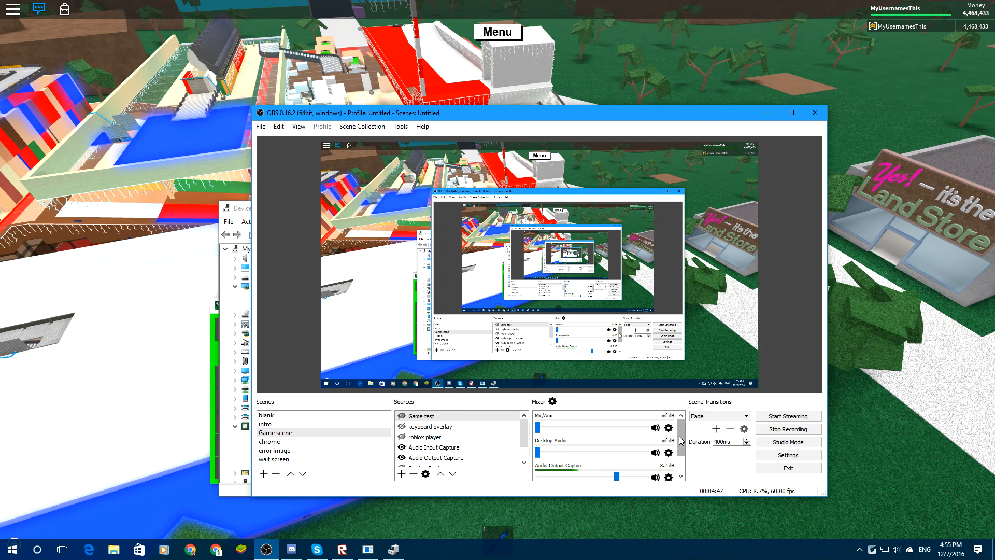
scroll(637, 456, down, 1)
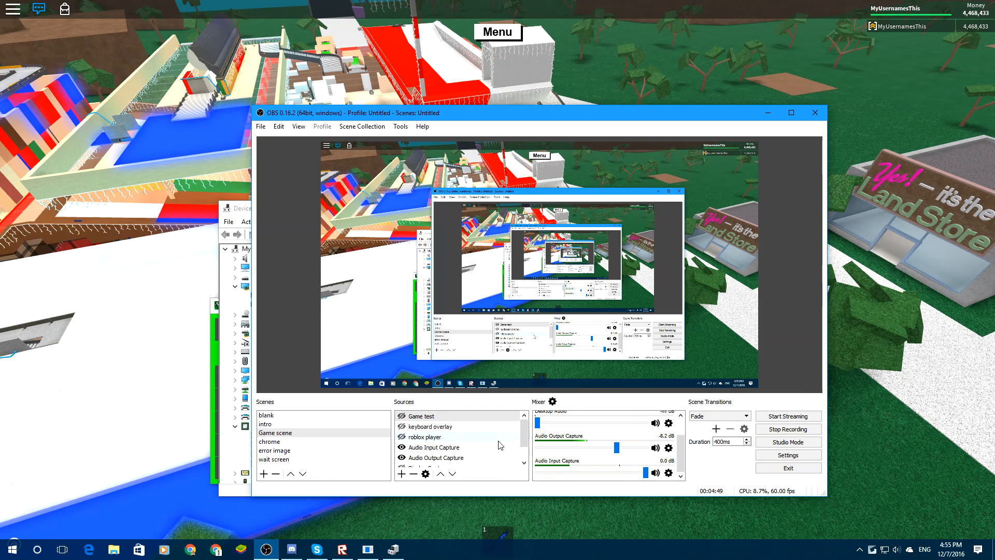
click(402, 472)
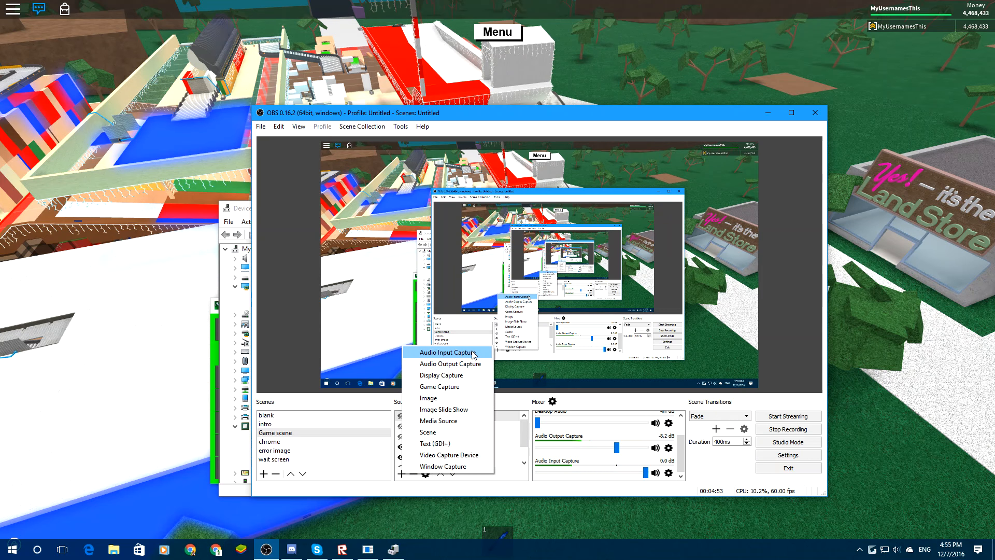
click(407, 481)
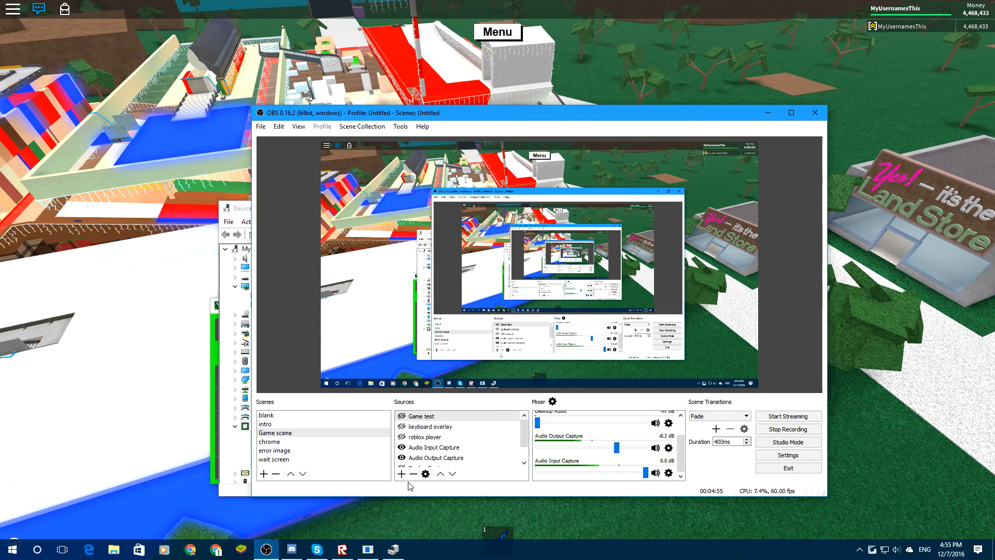
Examine the Windows playback and recording devices, close the Sound window, and check the OBS mixer again.
right_click(896, 549)
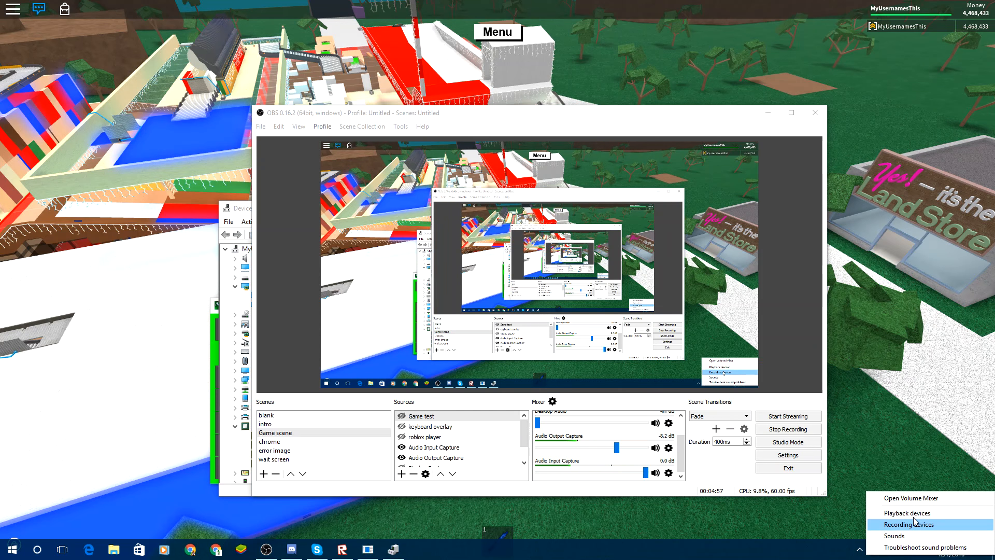
click(913, 513)
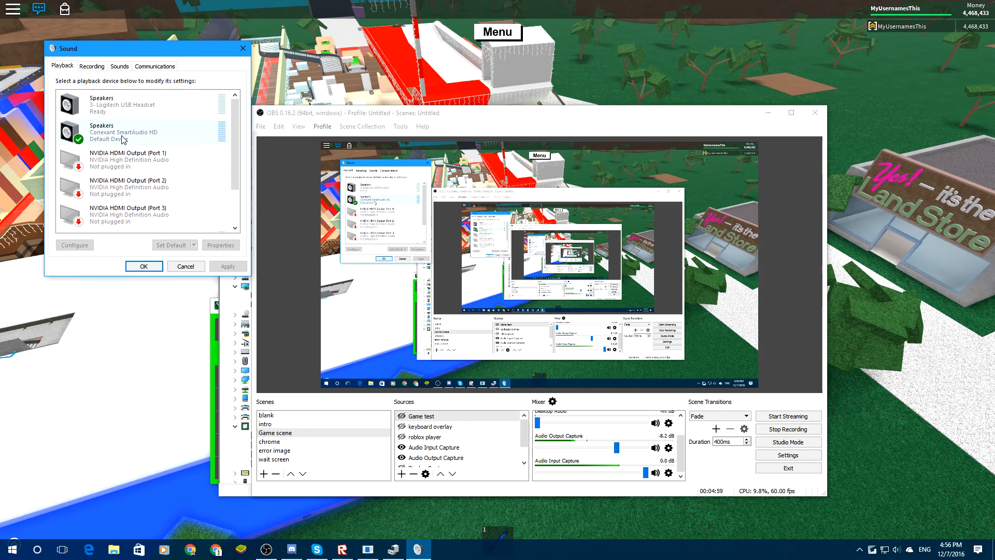
click(92, 66)
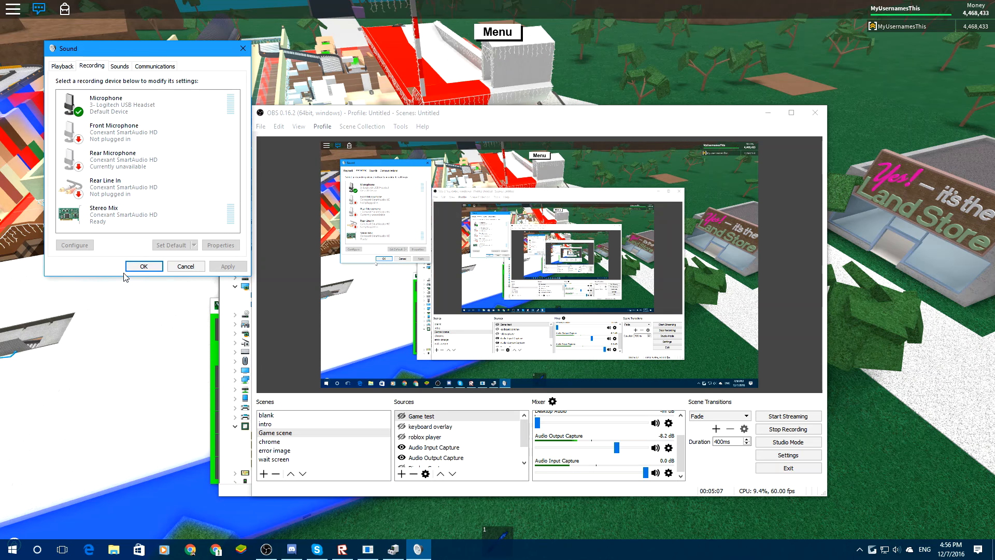
click(155, 267)
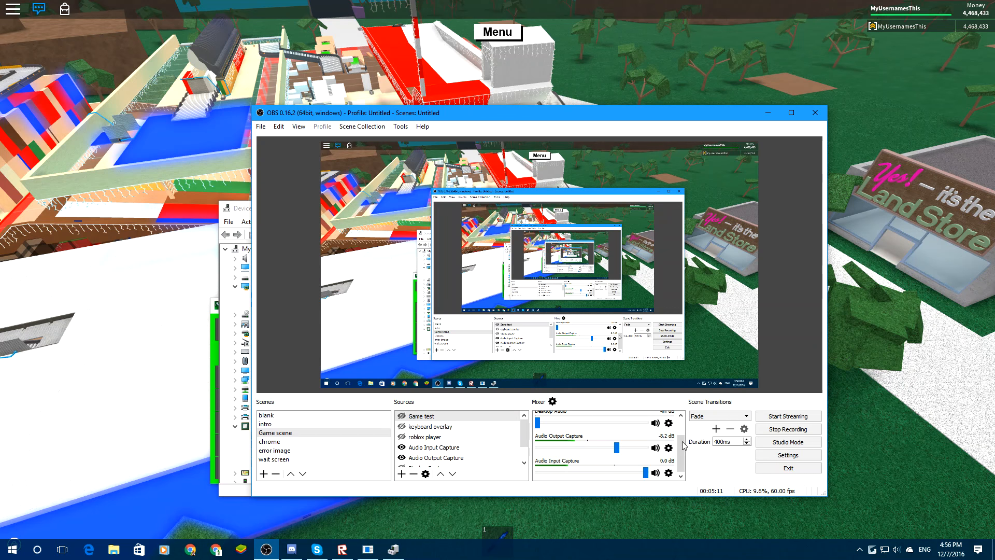
mouse_move(680, 449)
mouse_down()
mouse_move(681, 436)
mouse_move(679, 453)
mouse_up()
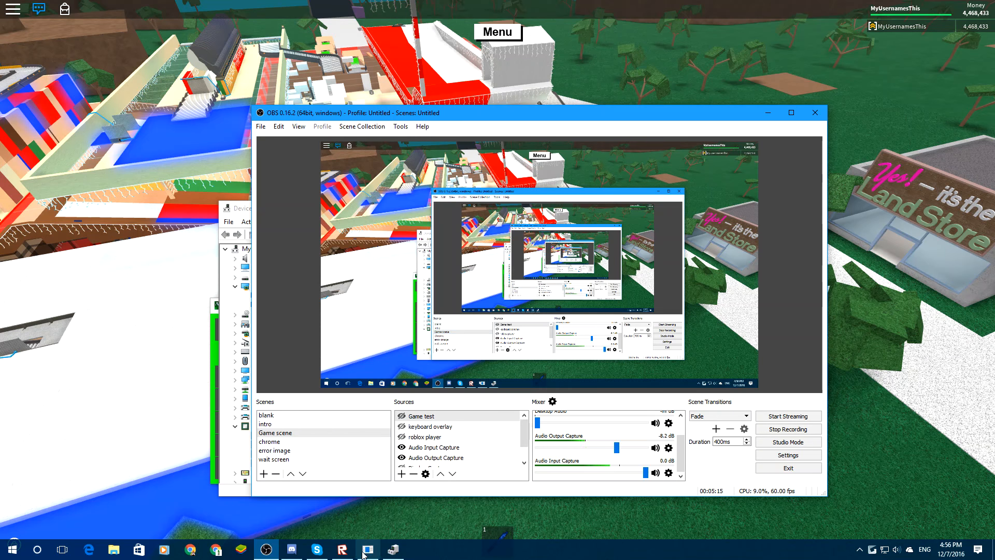
Bring up the NohBoard keyboard window, move it down and to the left so it is partly clear of OBS, and return to OBS.
mouse_move(364, 553)
mouse_move(347, 496)
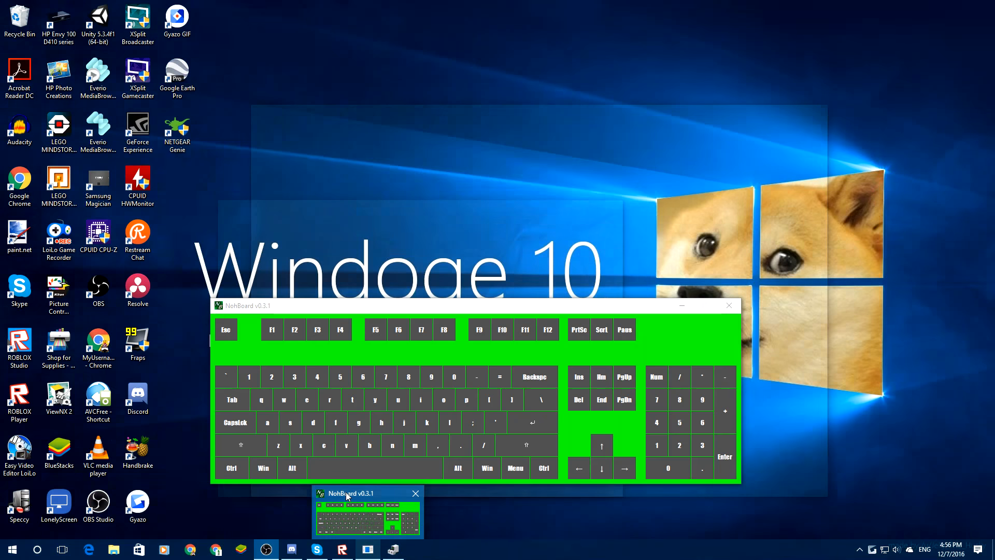
click(331, 514)
drag(438, 305, 262, 351)
click(735, 353)
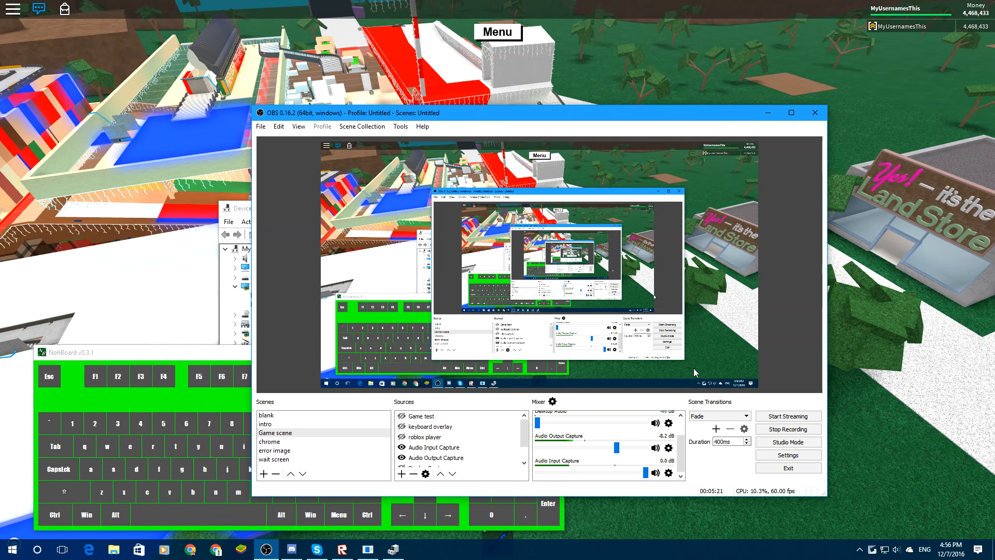
Show the keyboard overlay source in the Game scene, compare it with the NohBoard window, and select the source.
click(401, 437)
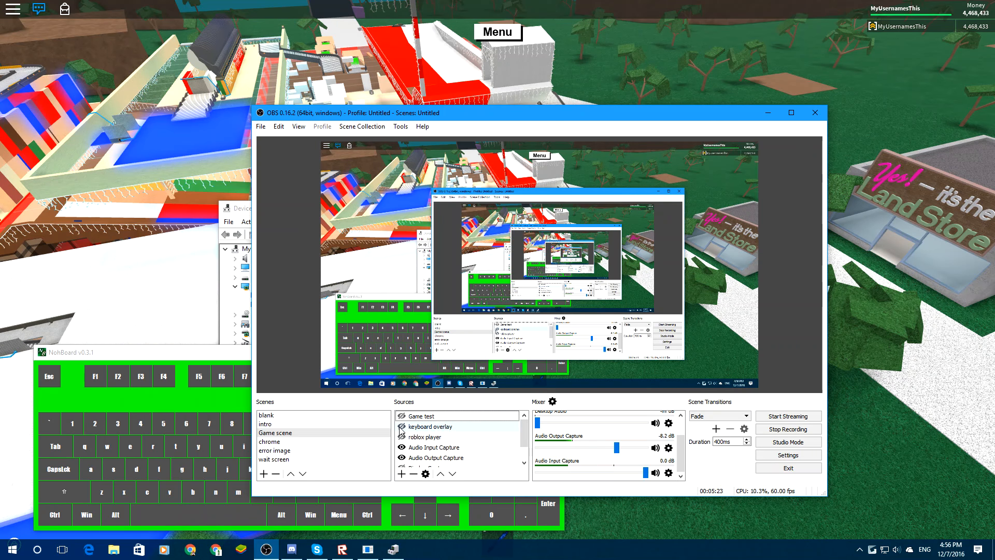
click(402, 426)
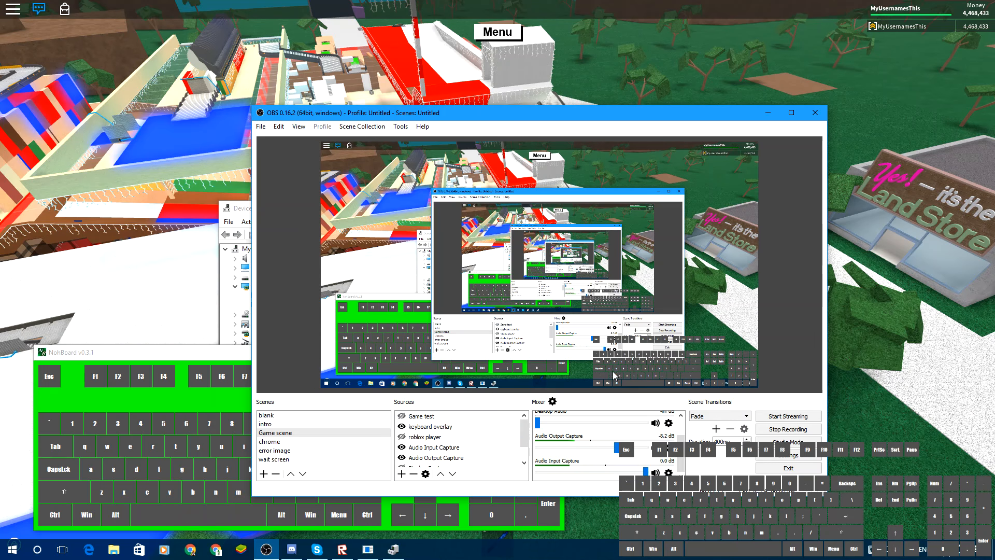
click(197, 352)
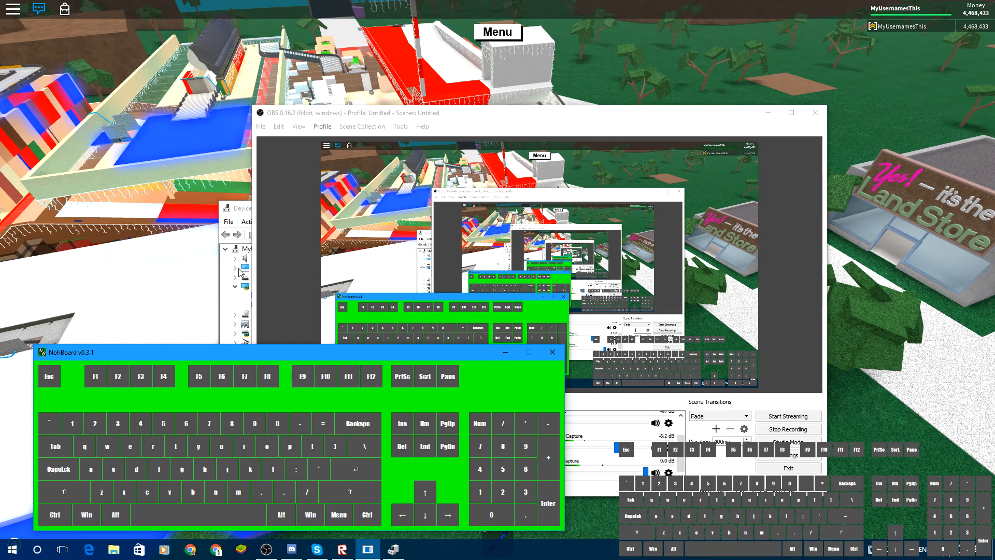
click(306, 116)
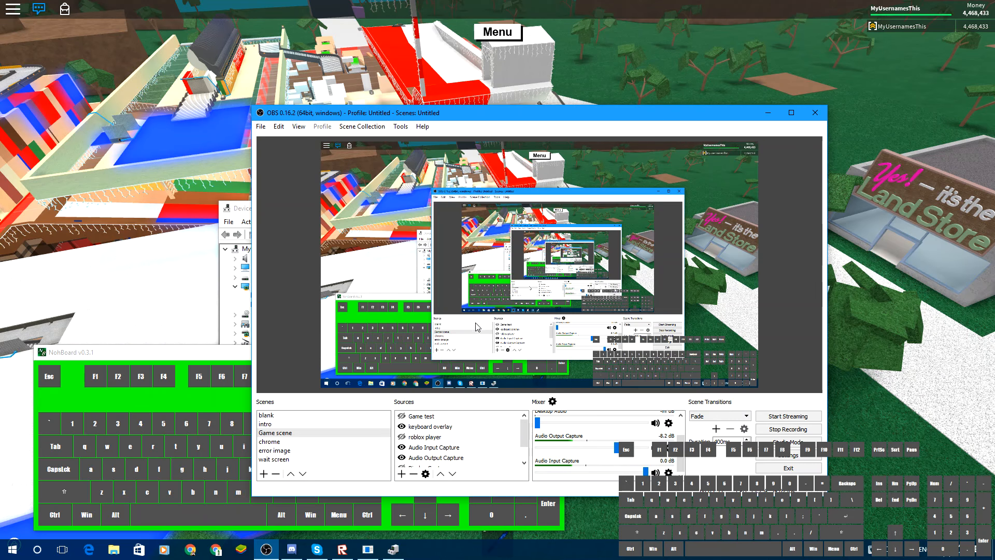
click(152, 357)
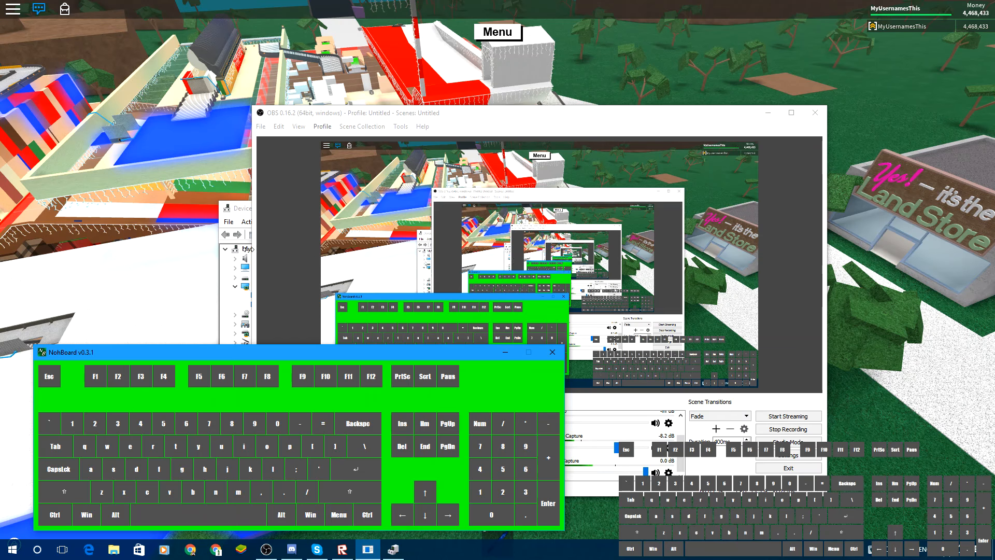
click(314, 120)
click(441, 426)
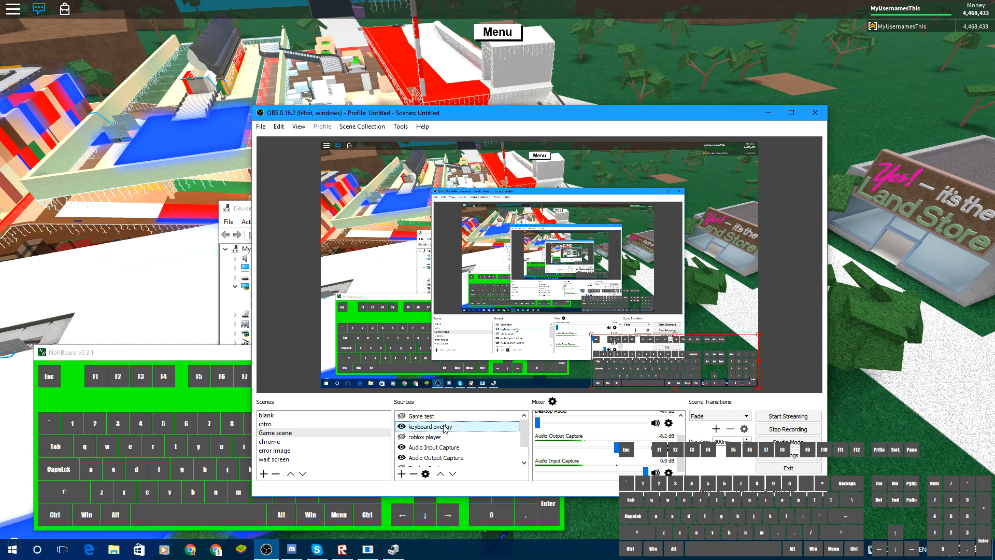
Examine the Chroma Key filter on the keyboard overlay source and close its filters without changing anything.
right_click(445, 425)
click(469, 406)
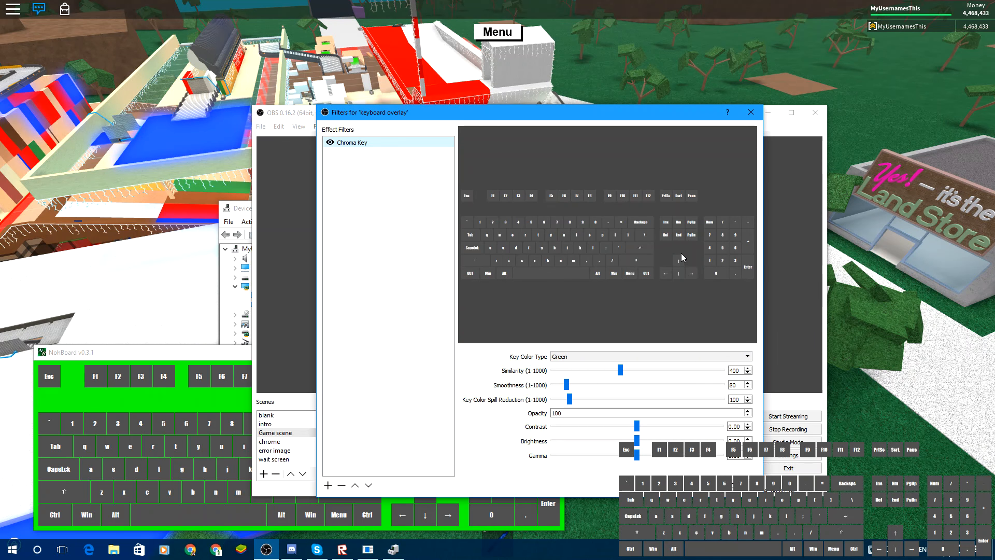
key(Escape)
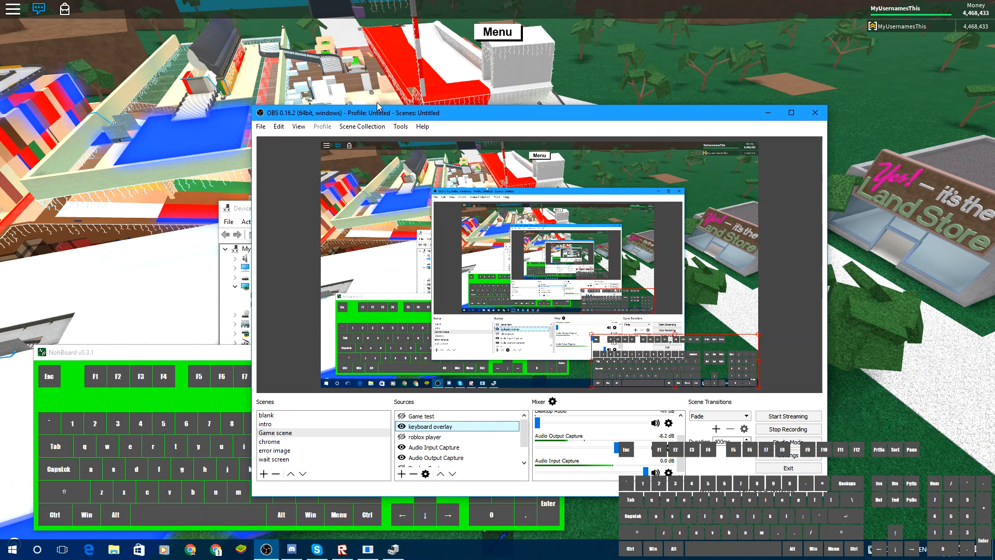
Test the keyboard overlay's live key display with W, A, S, D and a few other keys, and shift the OBS window up and left.
drag(378, 106, 413, 105)
key(w)
key(s)
key(a)
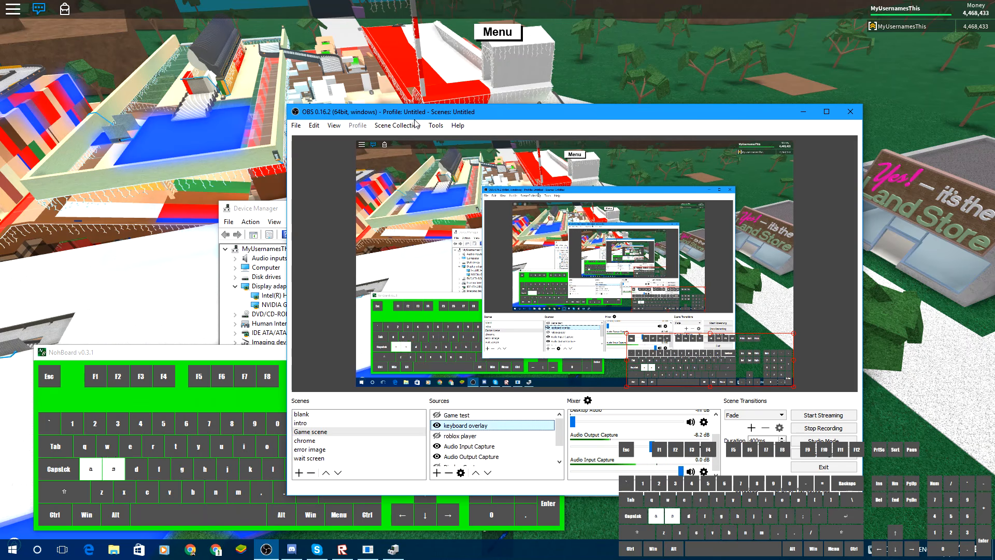
key(d)
key(a)
key(d)
key(a)
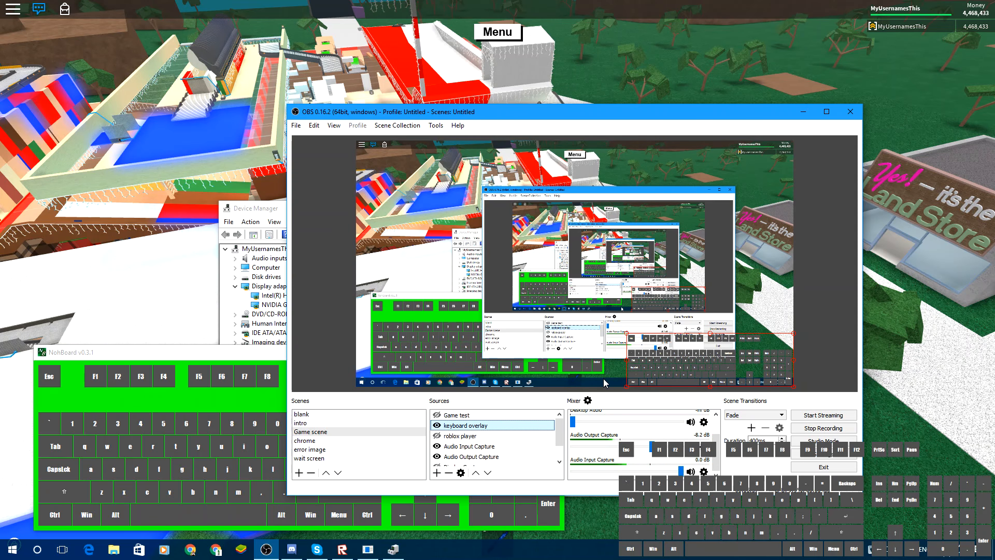
key(d)
key(s)
key(d)
key(4)
key(y)
key(s)
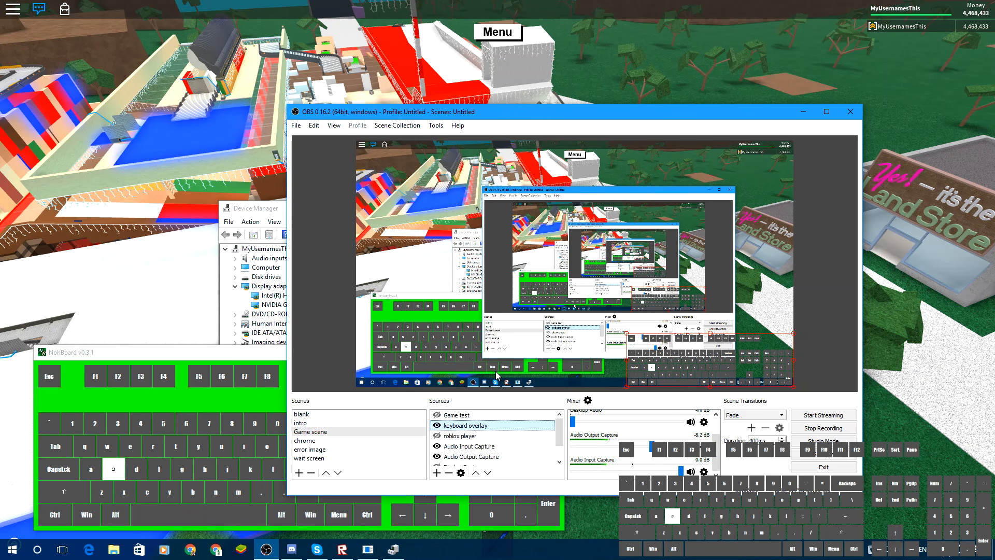
key(g)
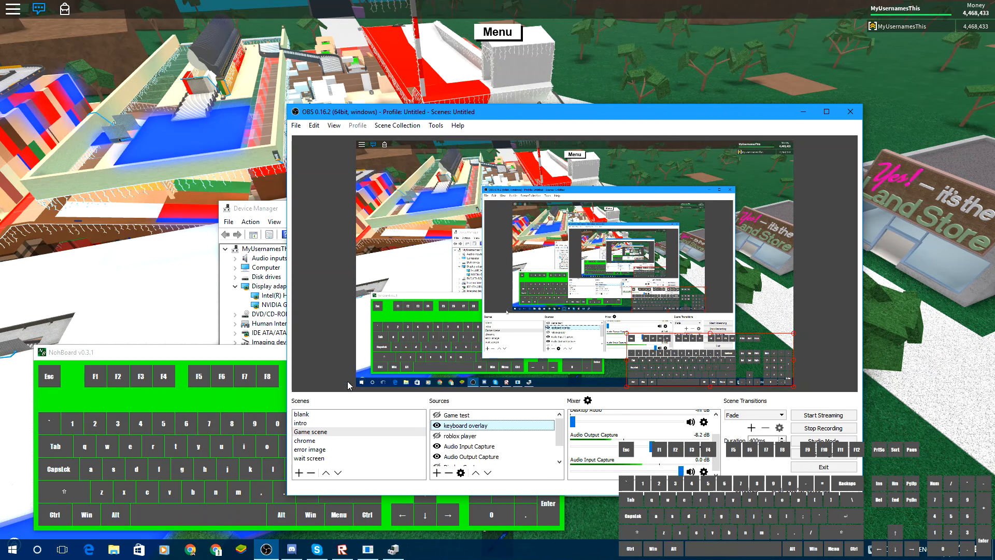
drag(374, 111, 244, 98)
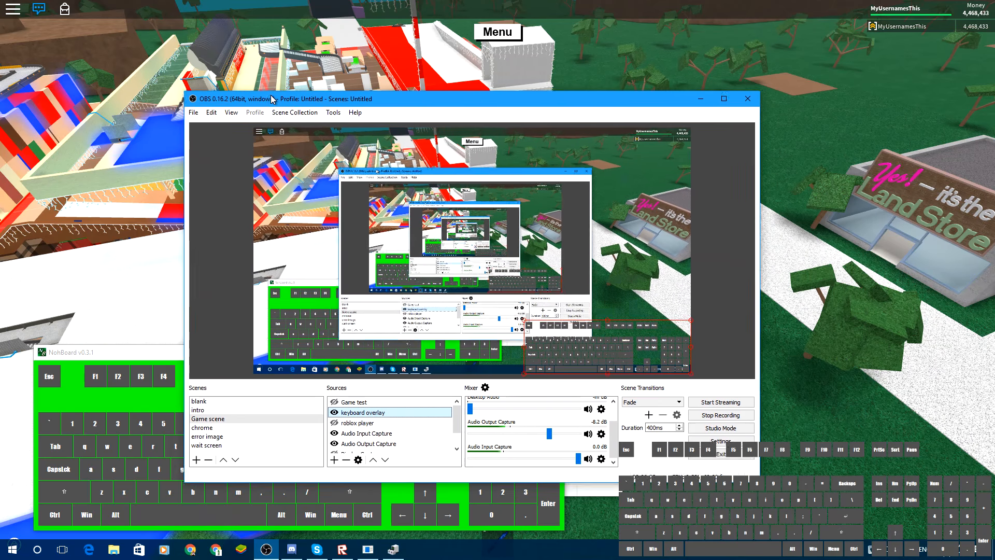